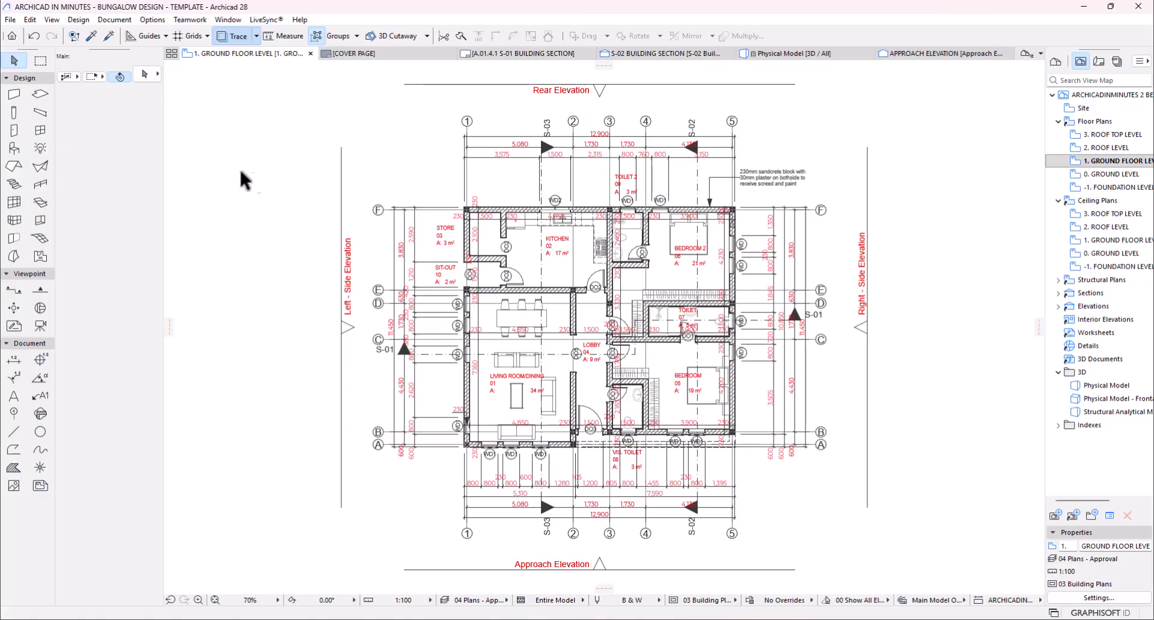
Create a new graphic override combination, delete it again, and select No Overrides.
left_click(109, 22)
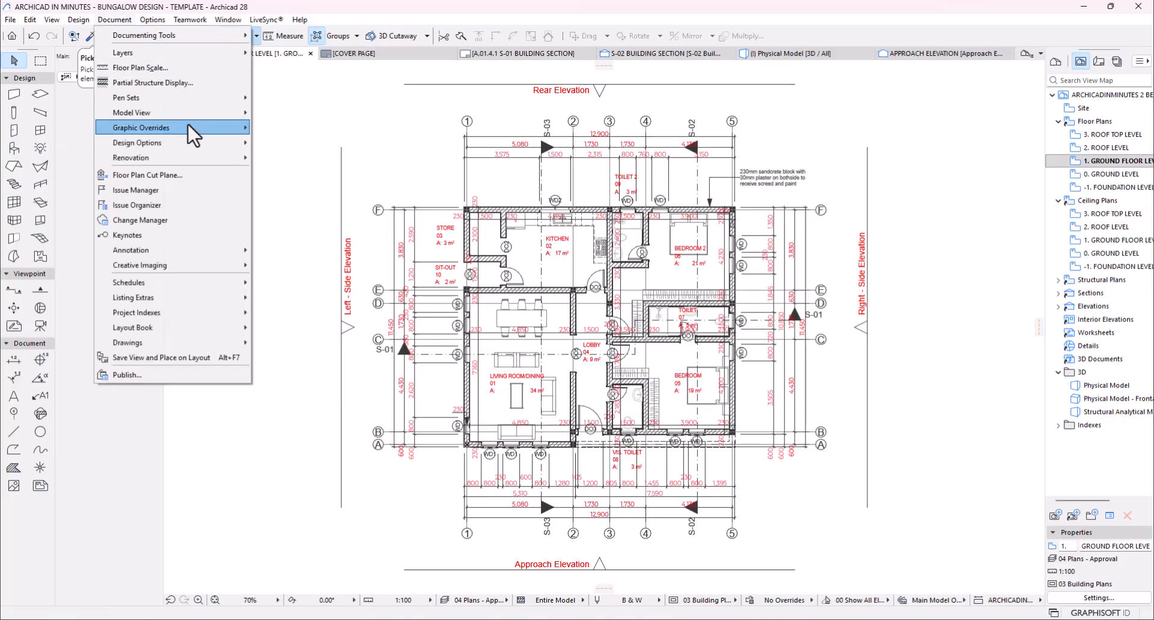
mouse_move(209, 129)
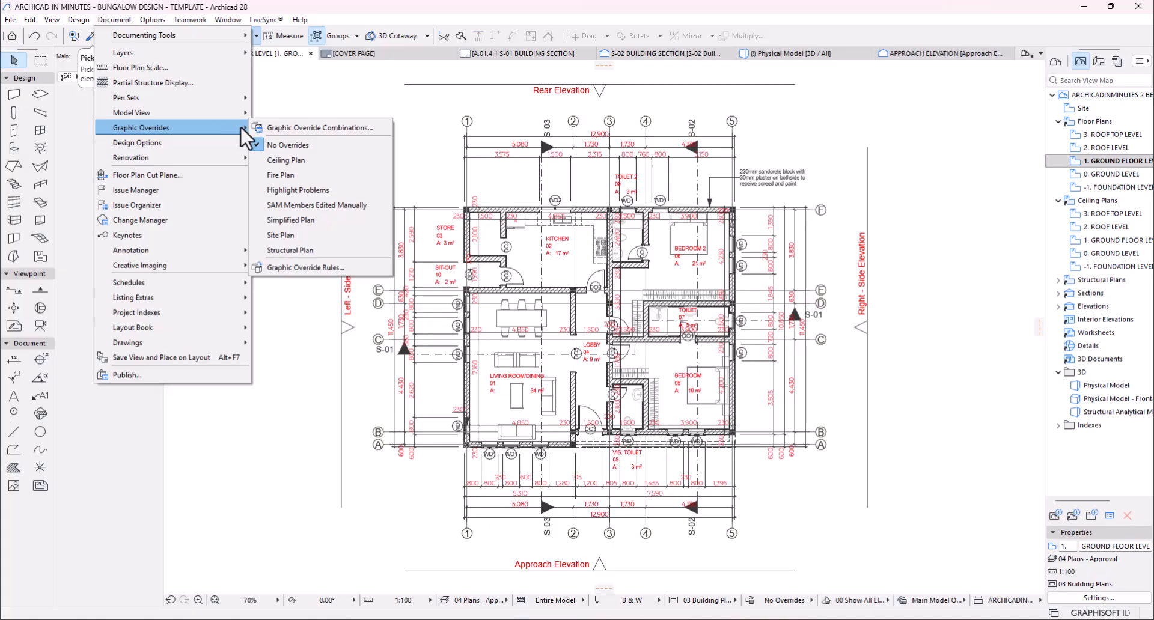
left_click(320, 128)
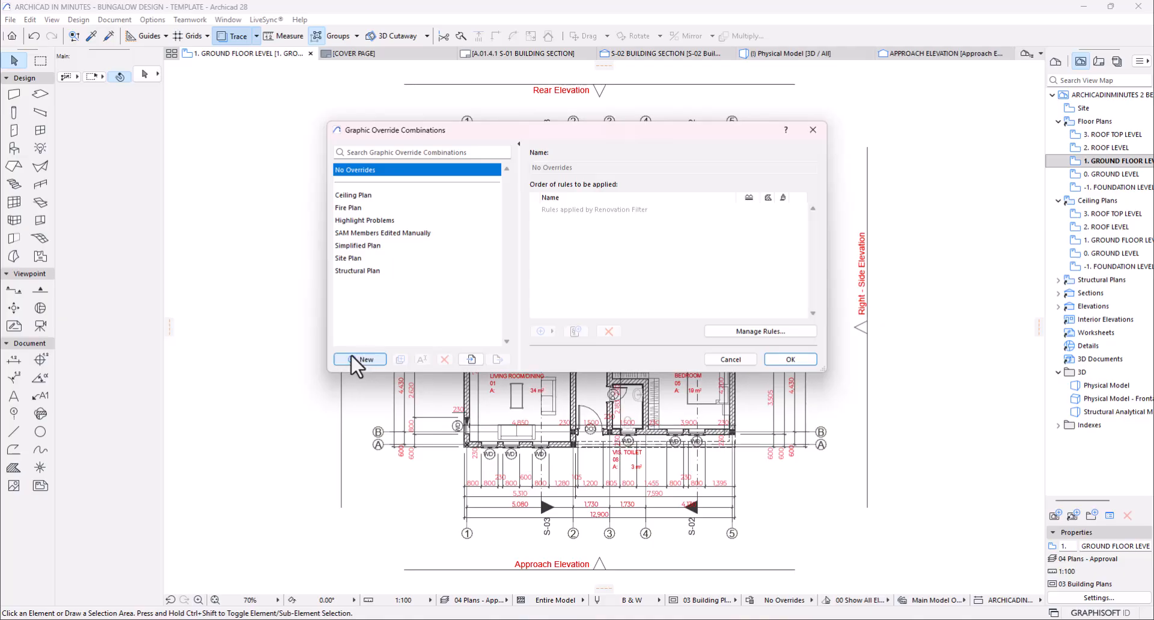
left_click(368, 359)
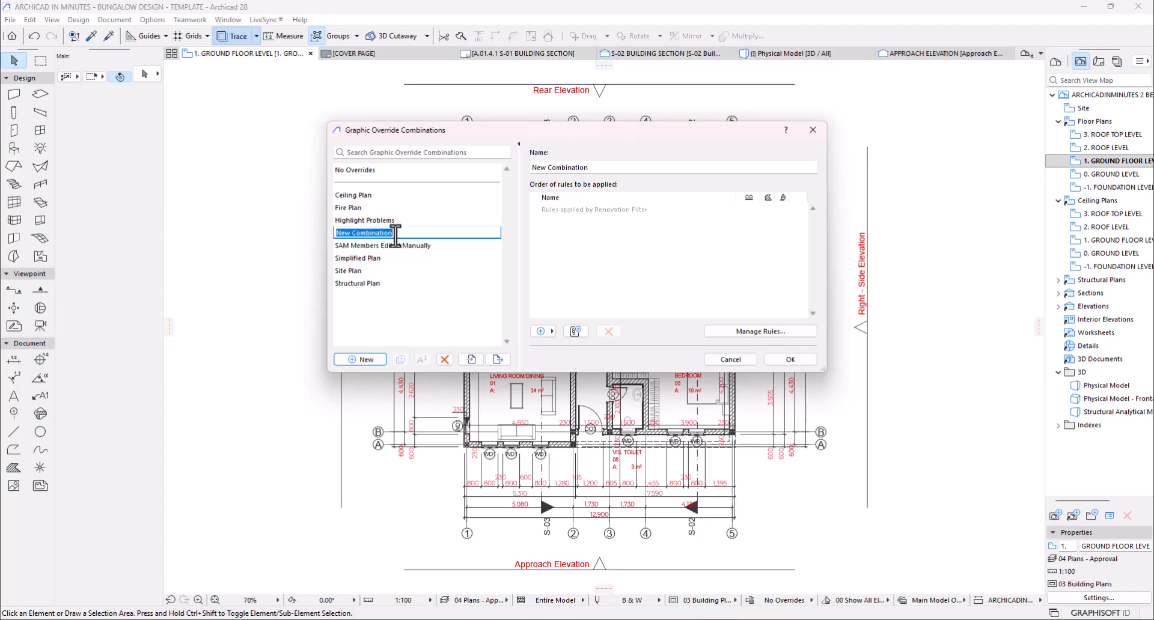
left_click(444, 358)
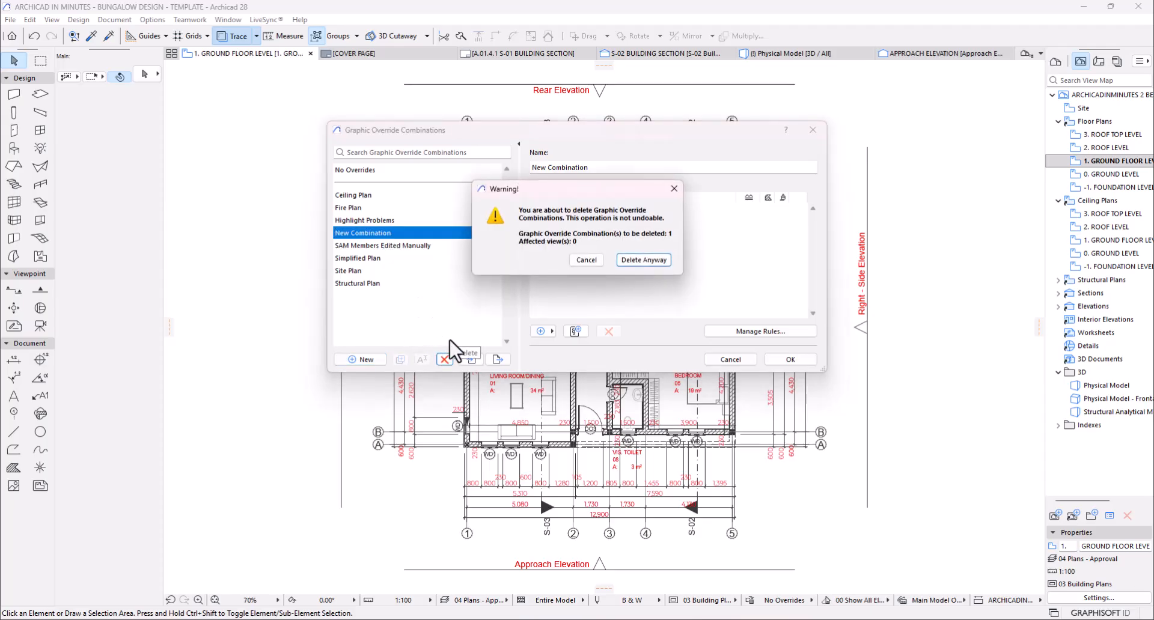
left_click(651, 259)
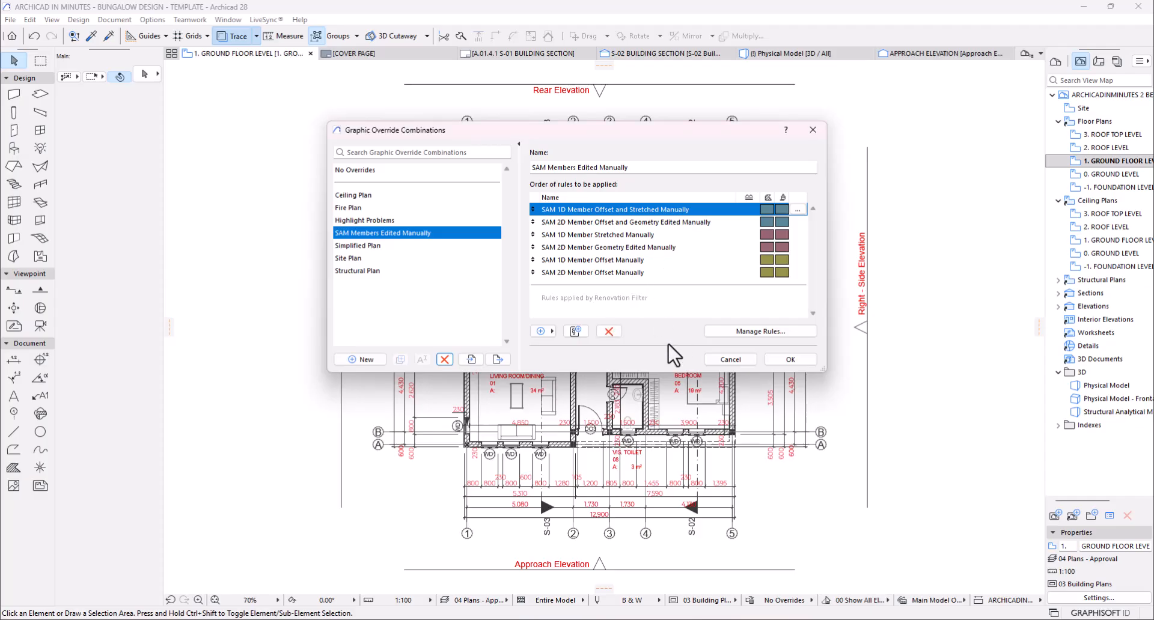
left_click(376, 170)
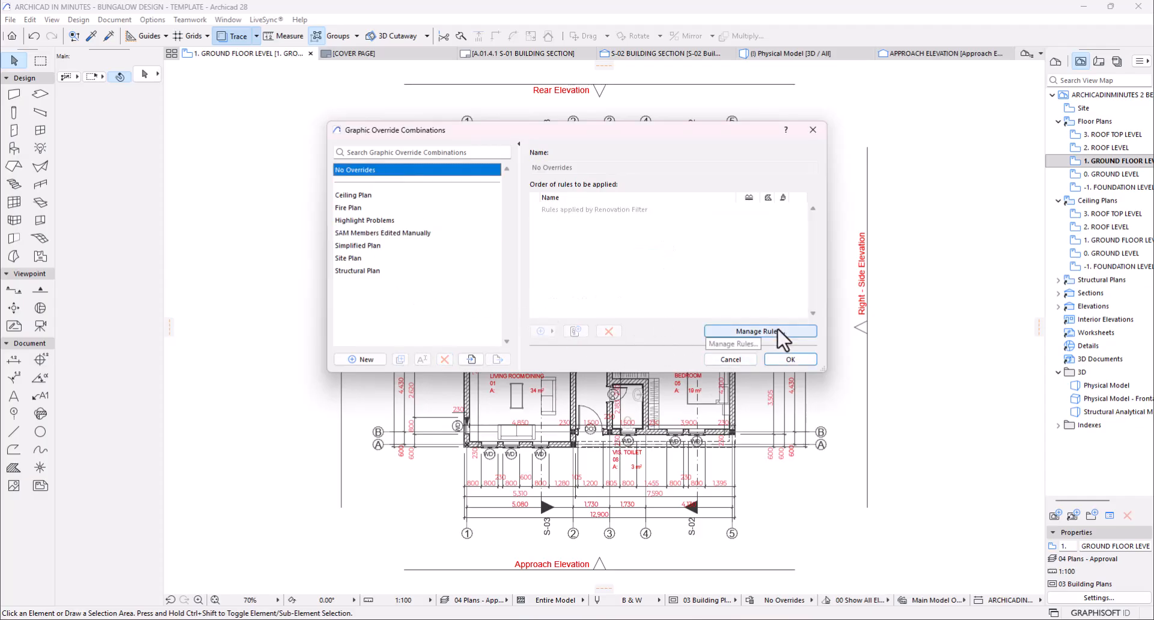
Examine the available graphic override rules and their categories, from Renovation through Zone Categories, and close them without changes.
left_click(792, 339)
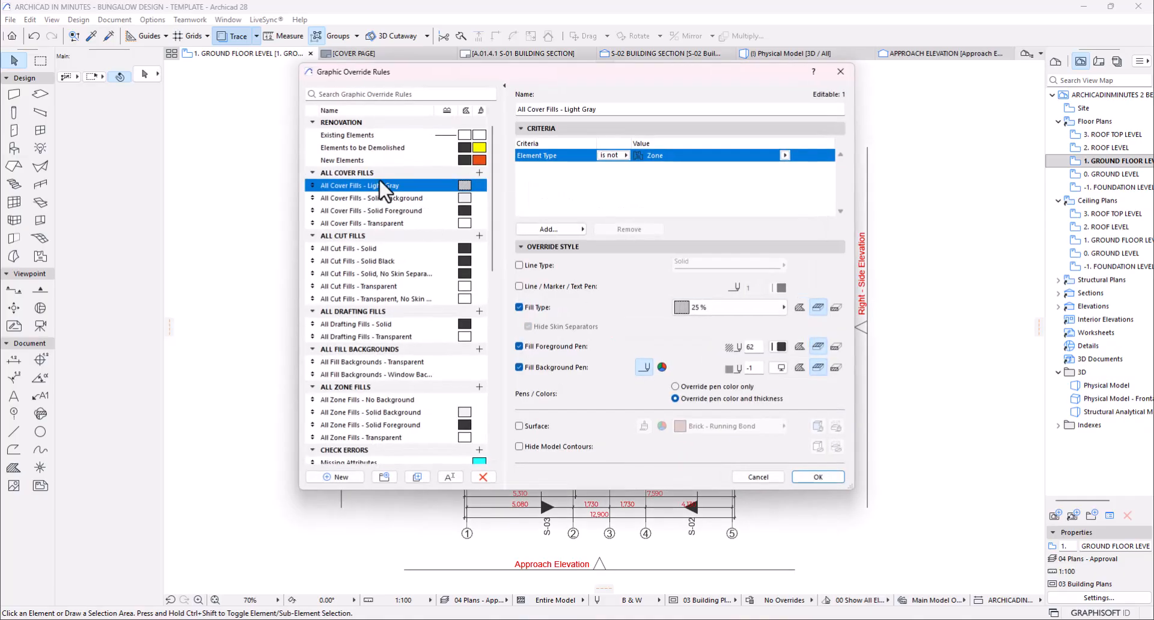
scroll(384, 198, "down", 3)
scroll(381, 319, "down", 8)
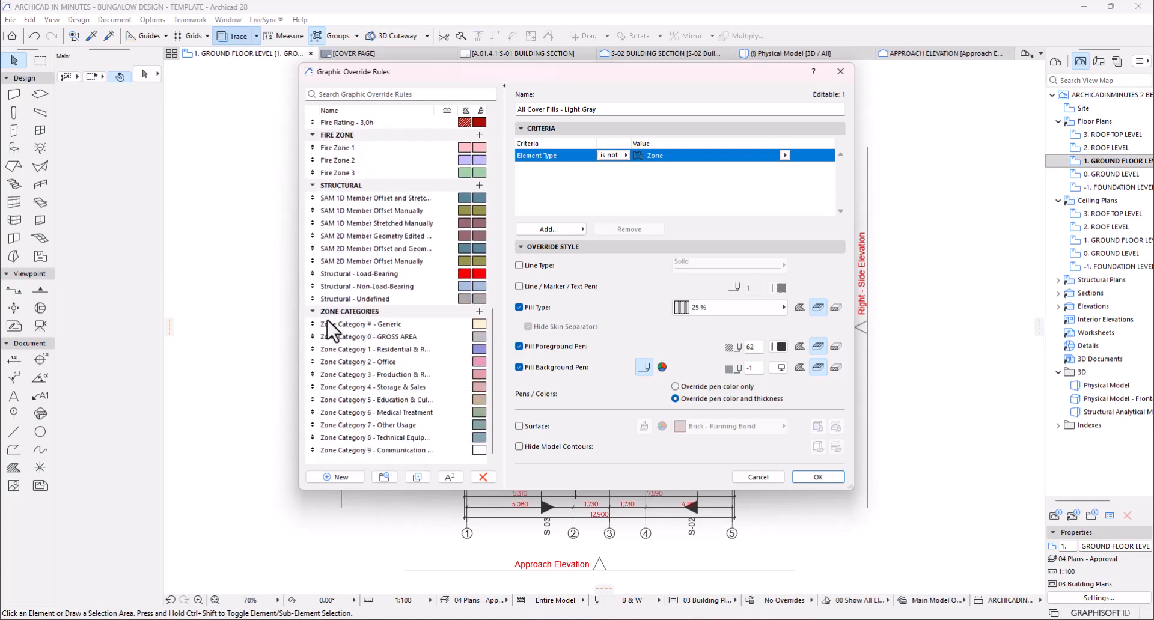
scroll(352, 228, "up", 2)
scroll(351, 240, "up", 3)
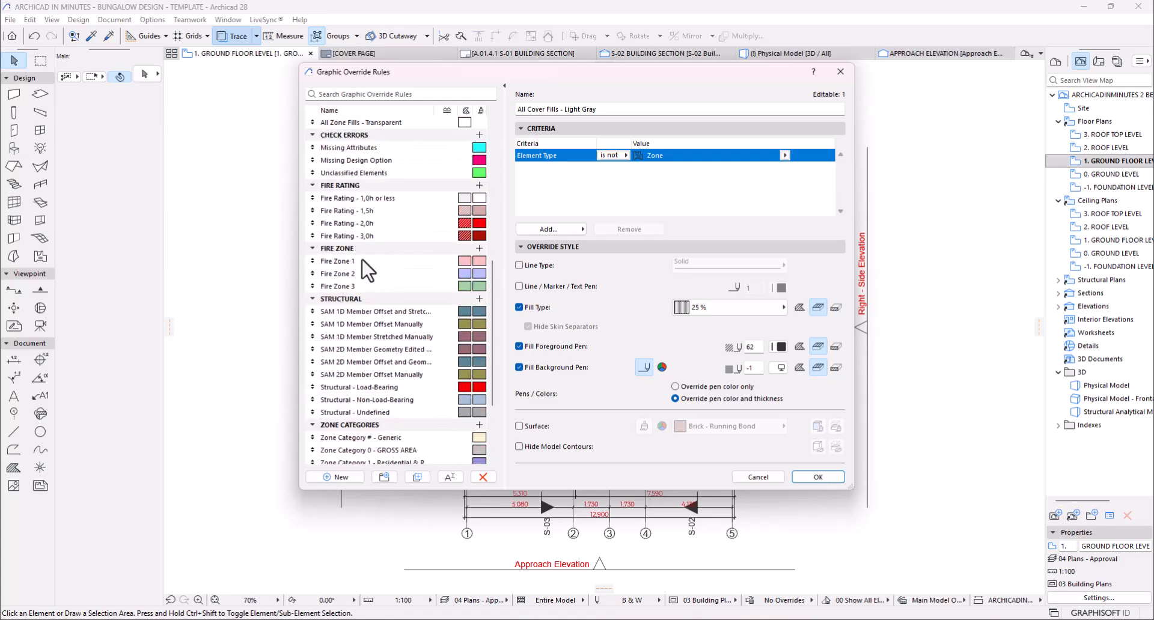
scroll(420, 237, "up", 1)
scroll(390, 264, "up", 2)
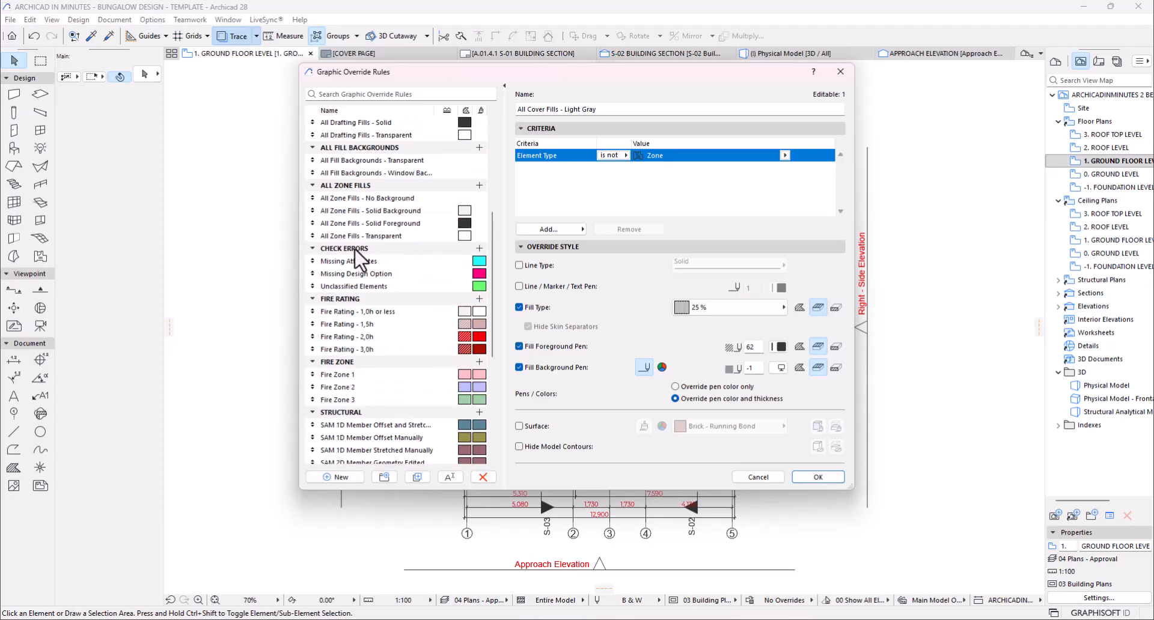
scroll(356, 256, "up", 2)
scroll(388, 258, "up", 4)
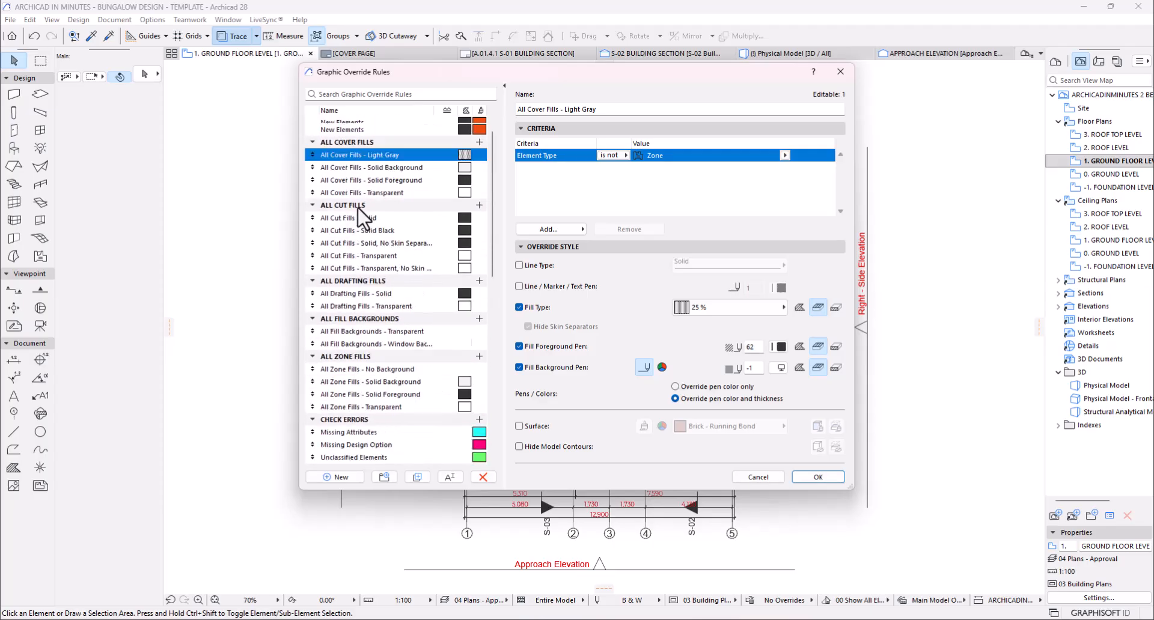
scroll(359, 154, "up", 1)
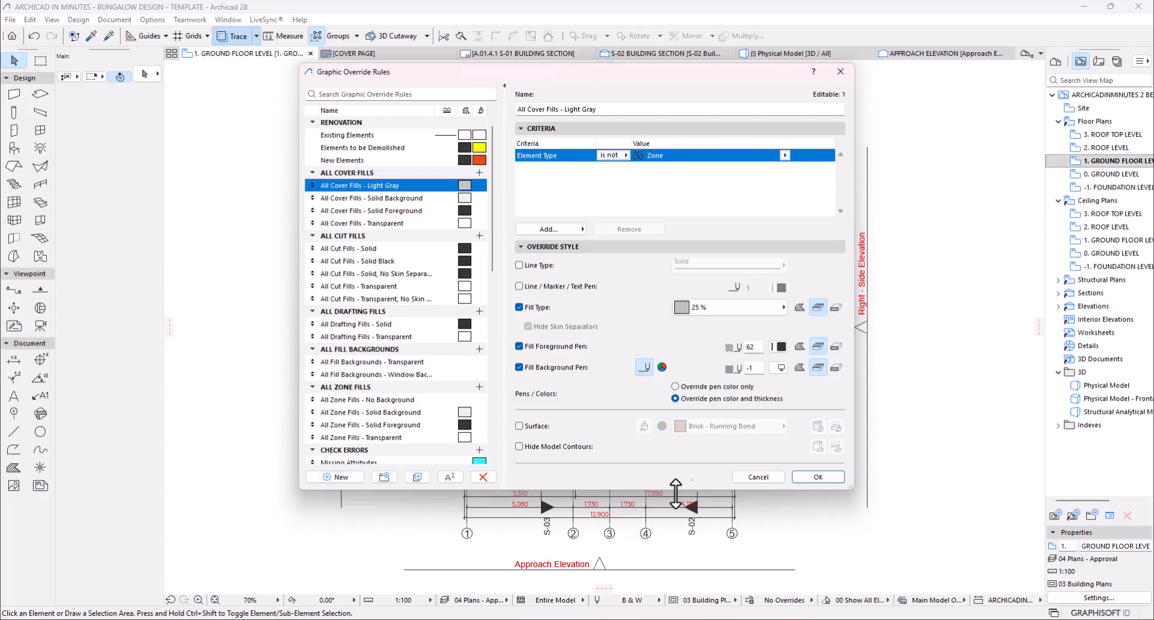
left_click(756, 478)
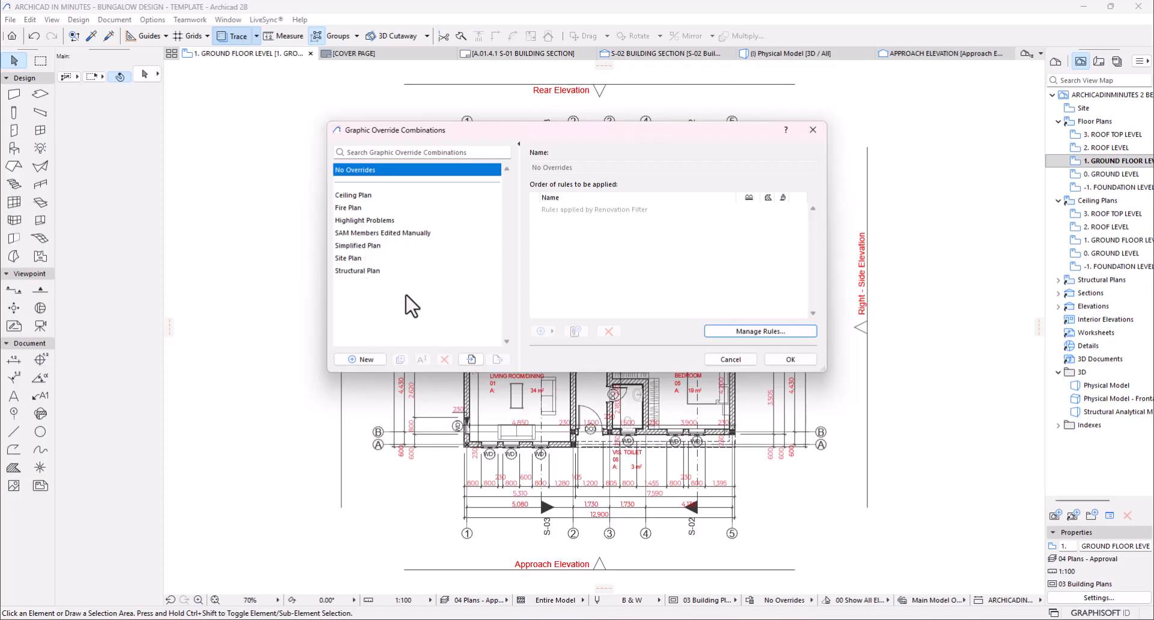
Add a Layer Name criterion to the All Cover Fills - Light Gray graphic override rule.
left_click(767, 333)
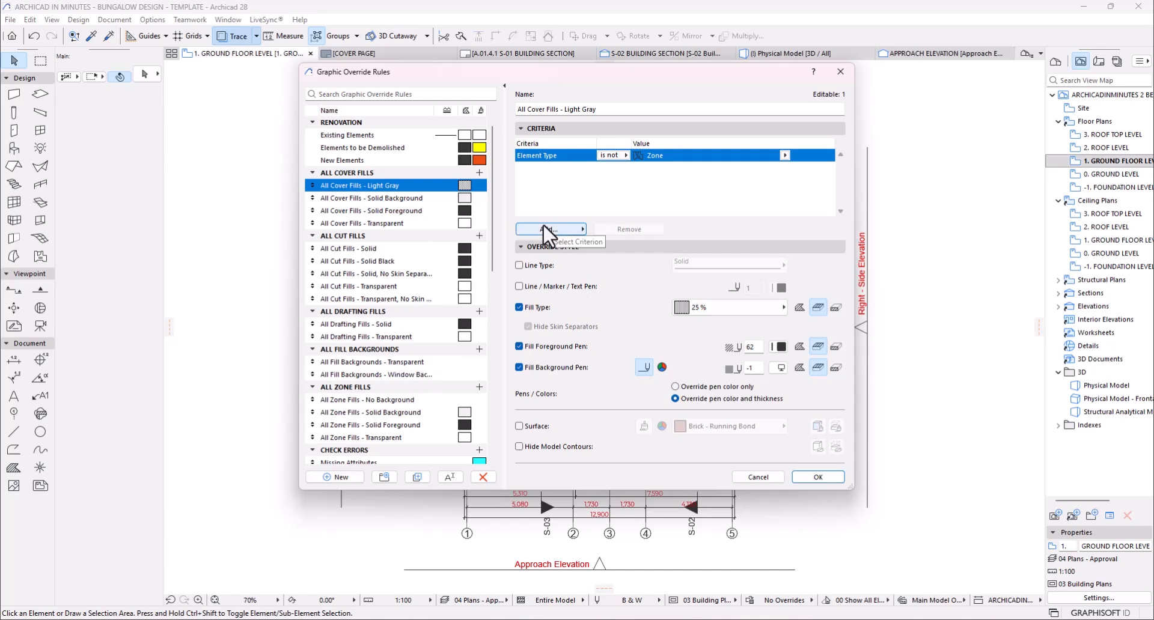
left_click(565, 237)
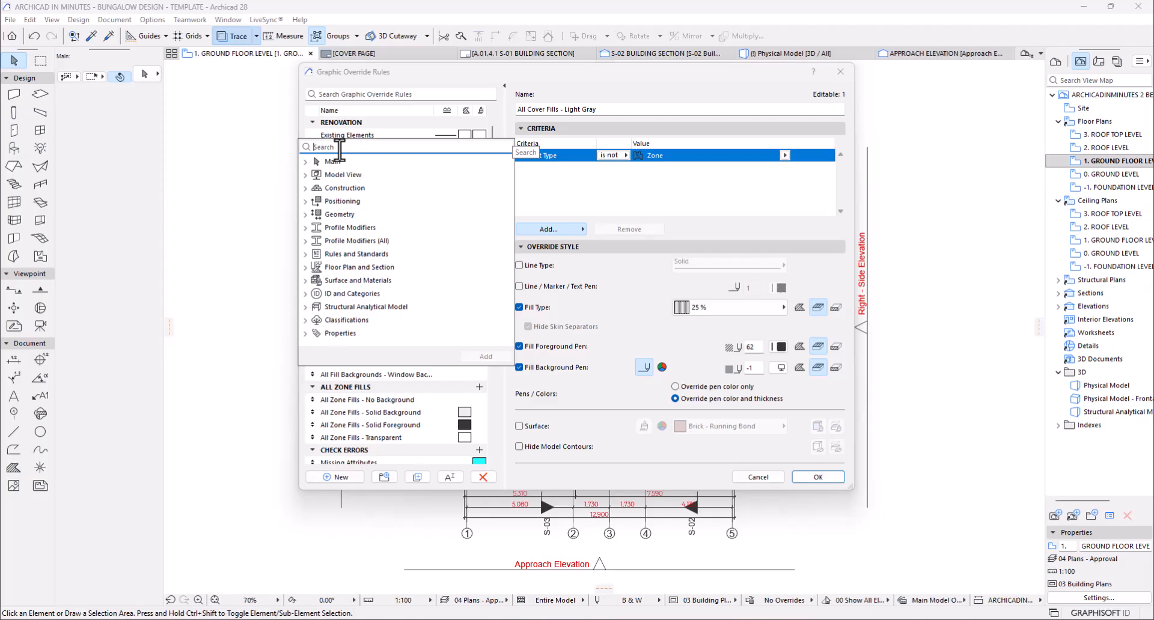
left_click(306, 161)
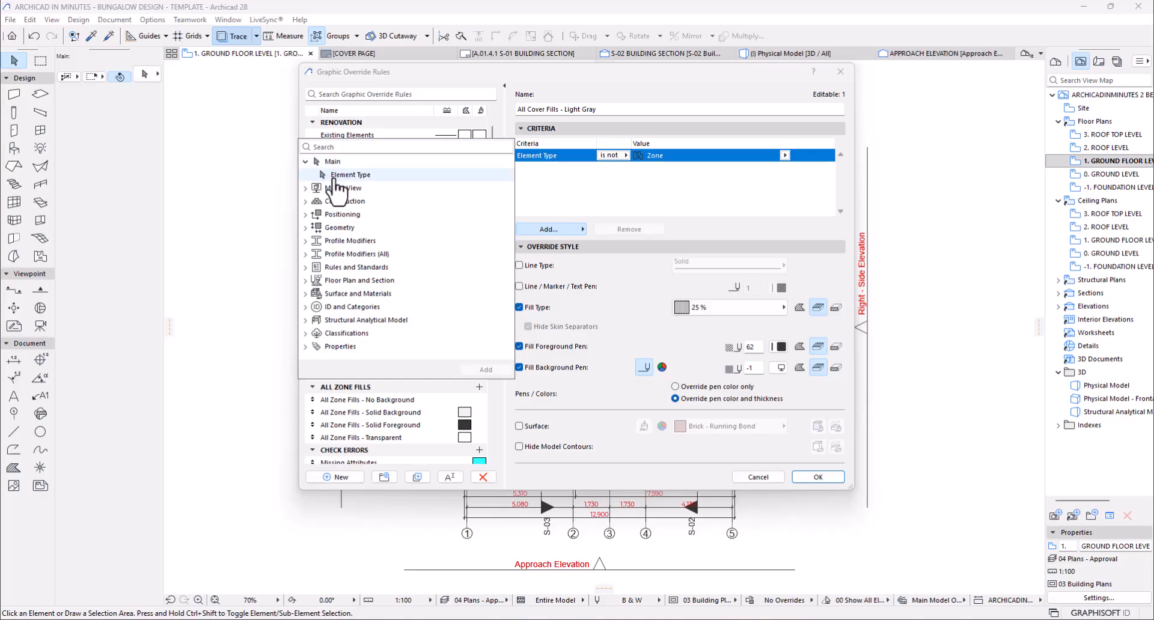
left_click(372, 146)
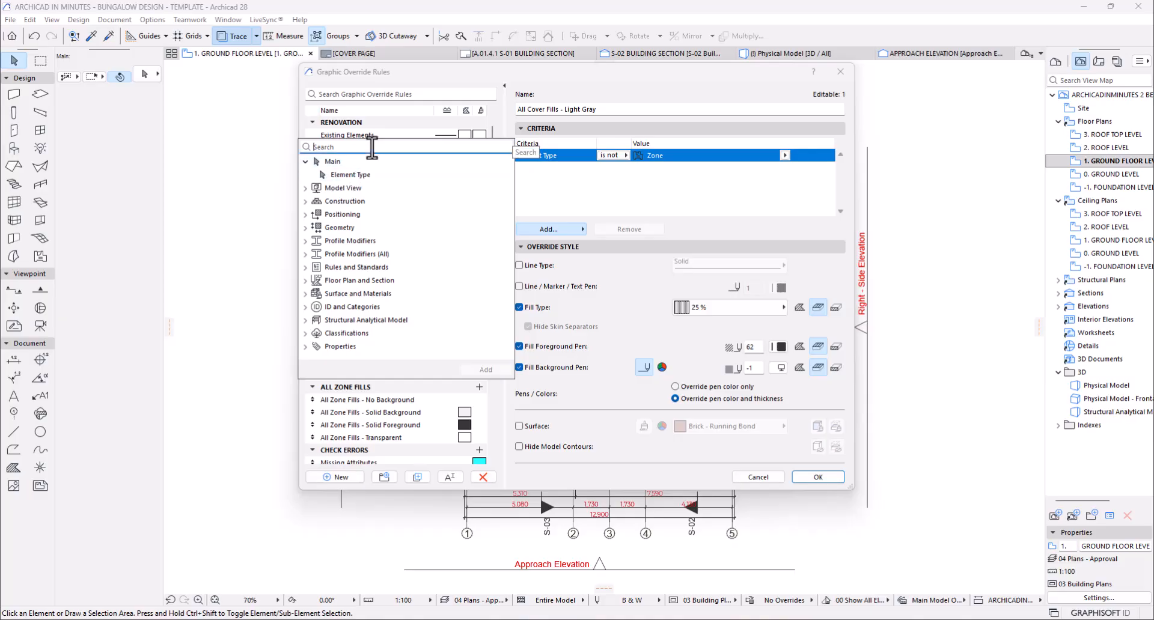
type("LAYER")
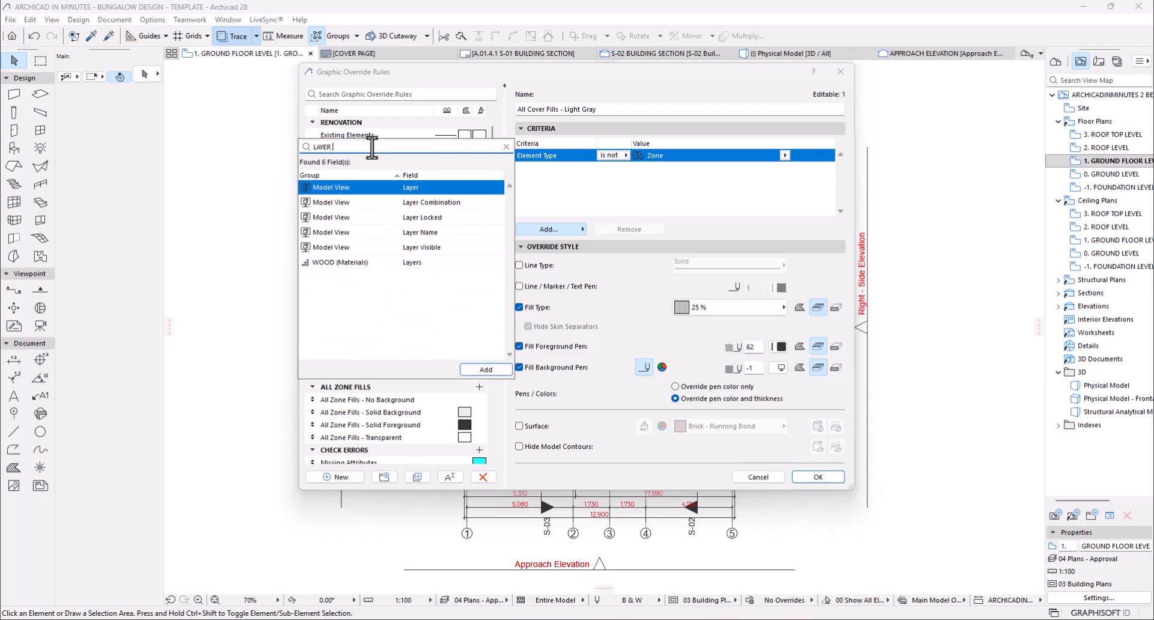
left_click(445, 235)
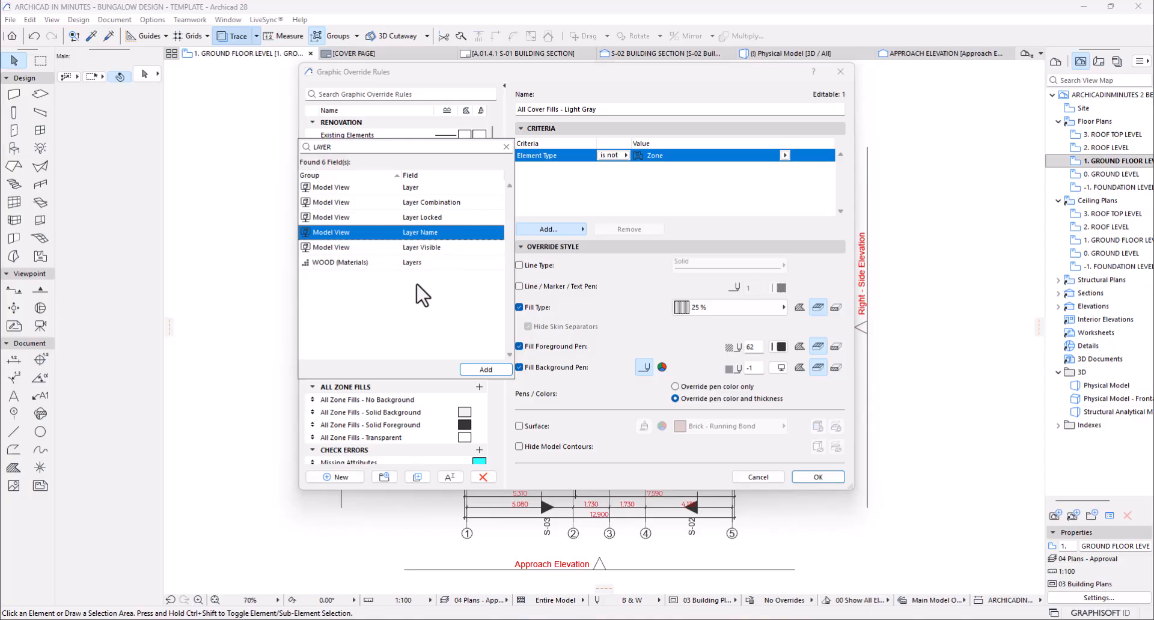
left_click(486, 370)
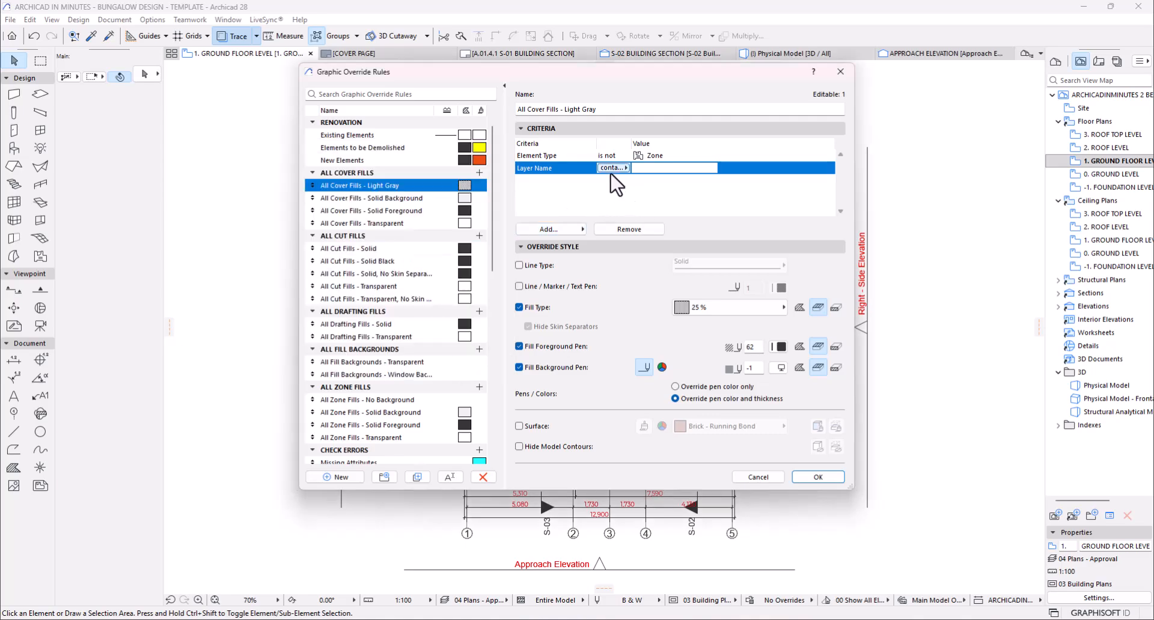
Make the Layer Name criterion contain MEP and set the Element Type criterion's value to 3D Types.
left_click(612, 169)
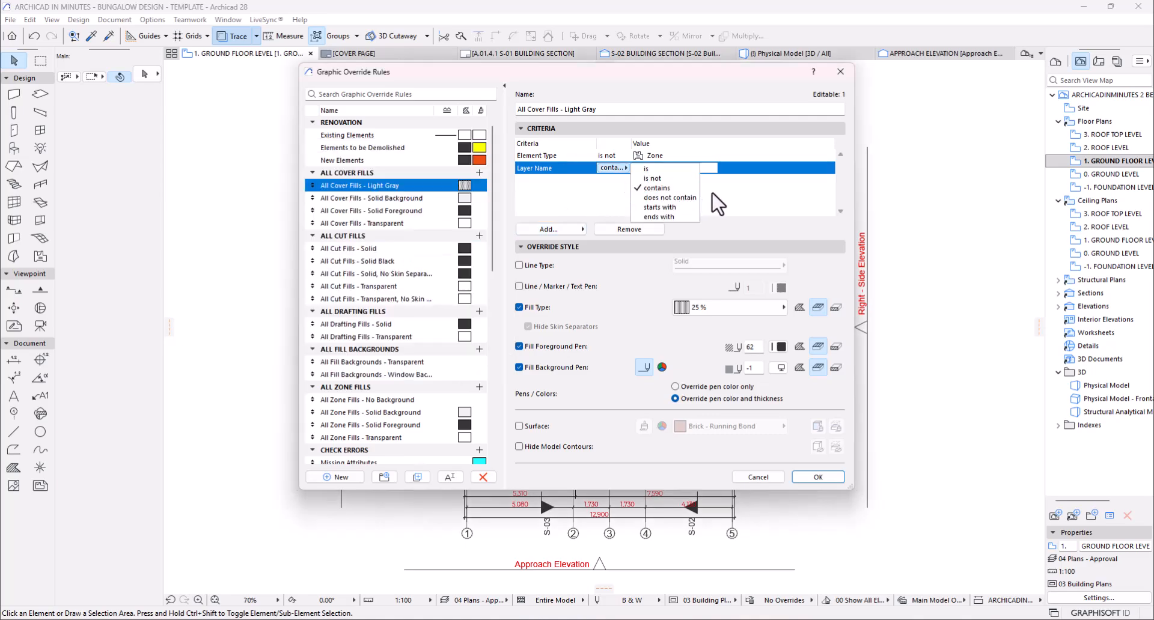
left_click(707, 193)
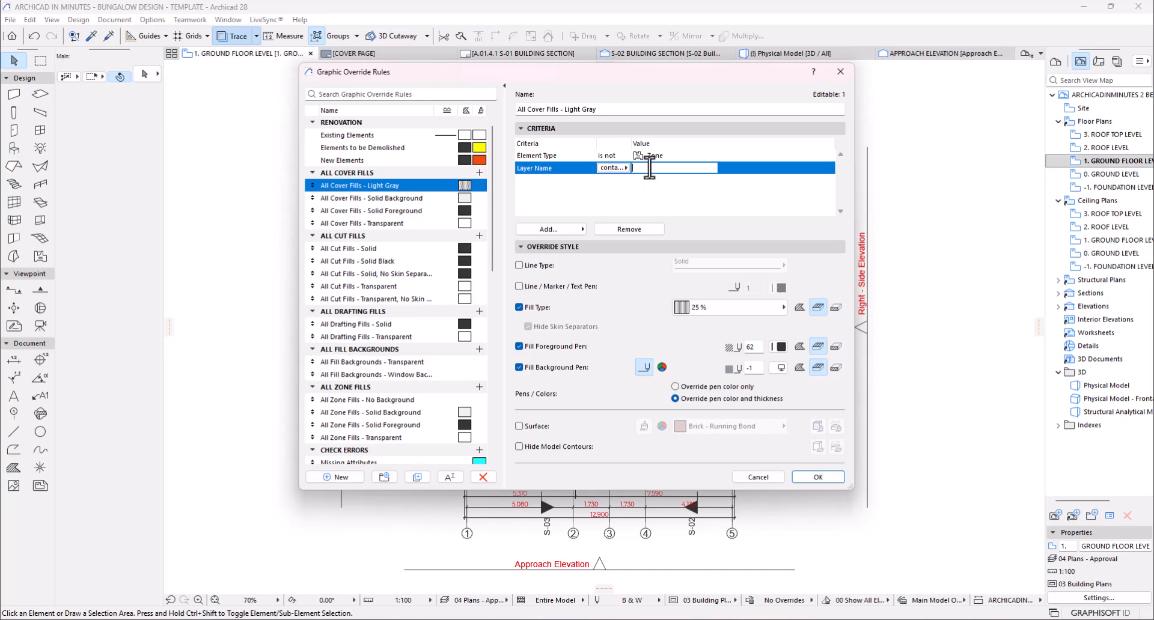
type("MEP")
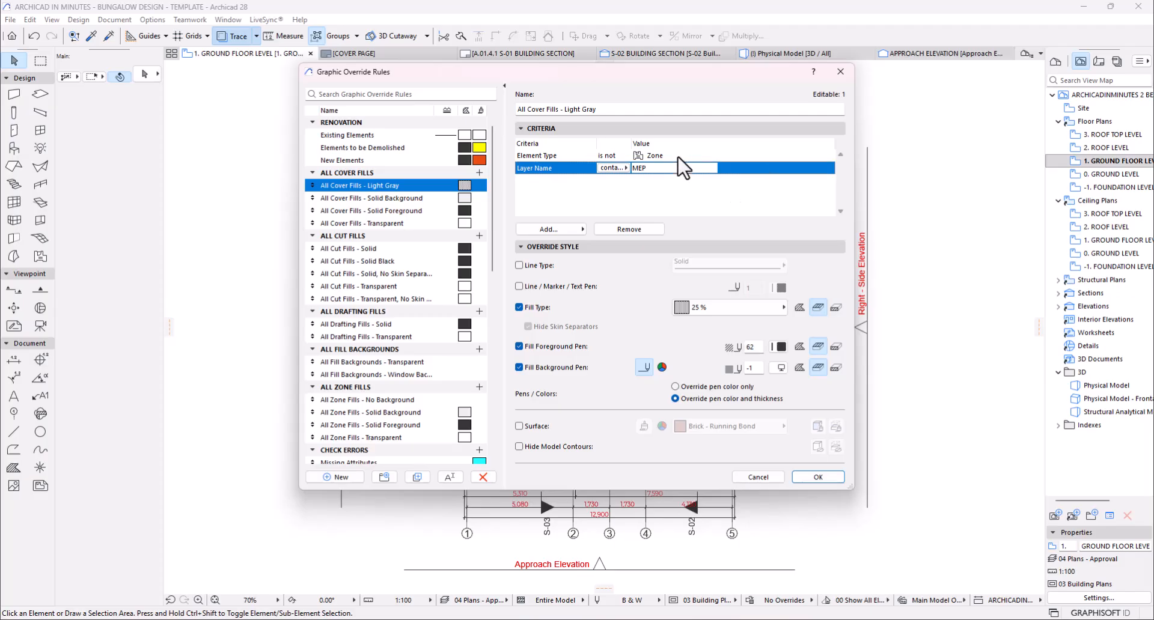
left_click(678, 158)
left_click(783, 155)
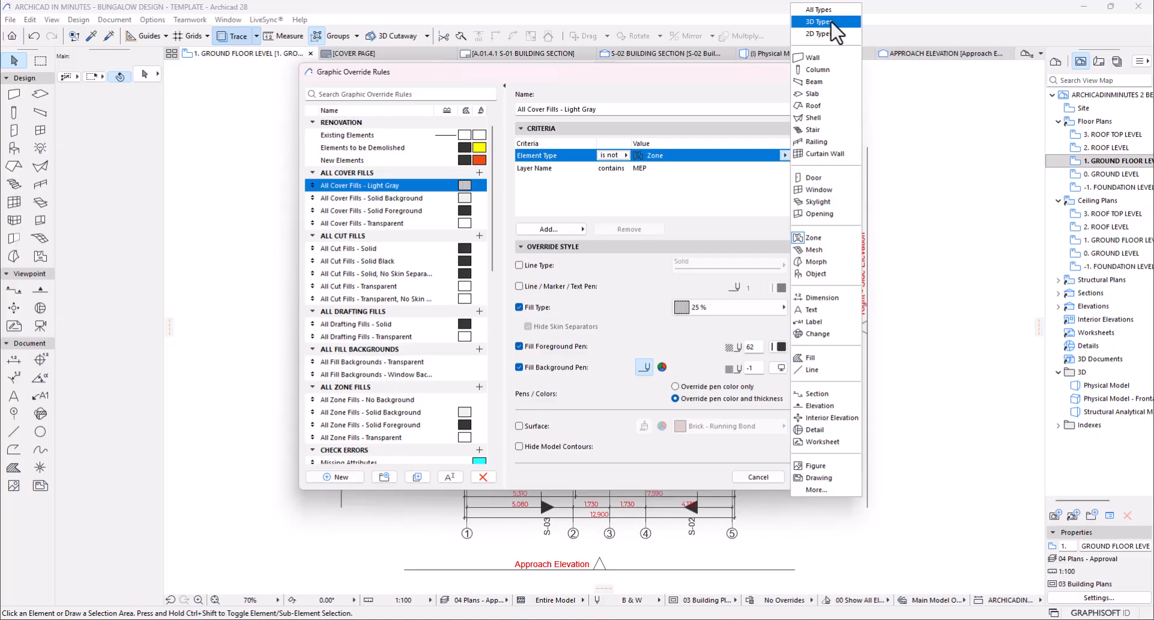
left_click(832, 24)
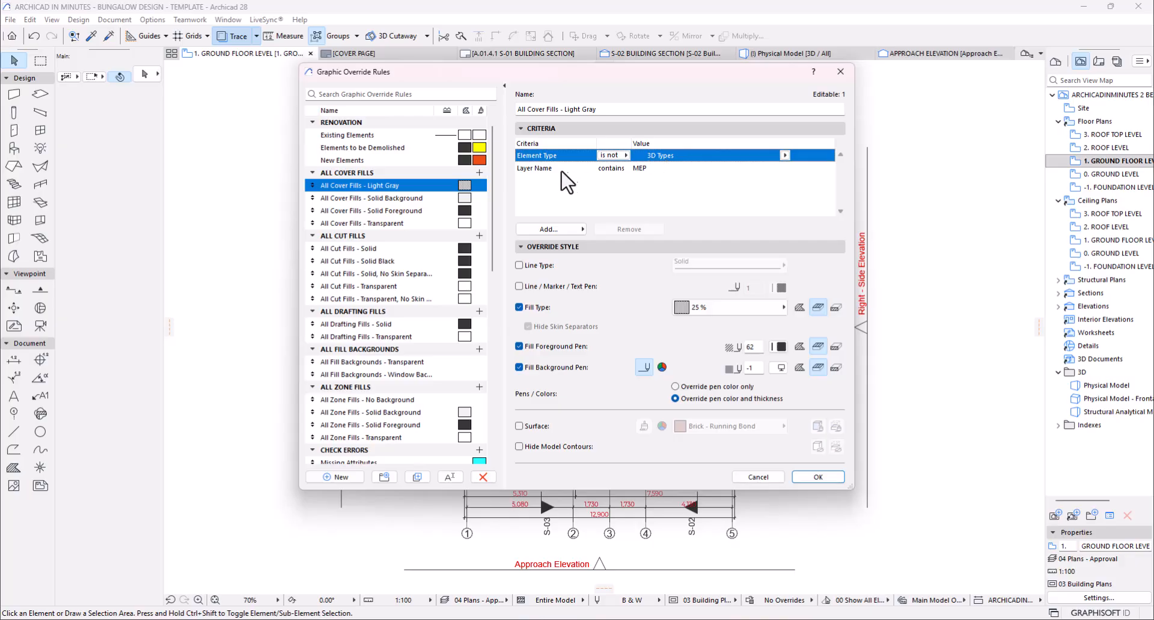
left_click(688, 169)
left_click(688, 169)
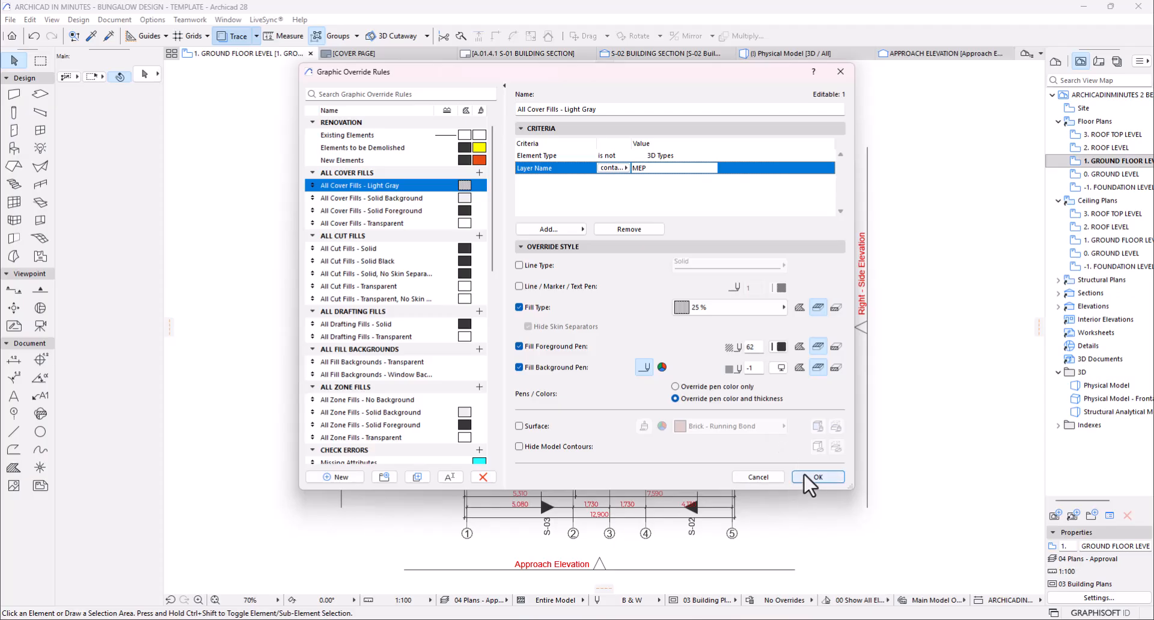
Add a new override rule under All Cover Fills, and discard all rule and combination edits.
left_click(340, 476)
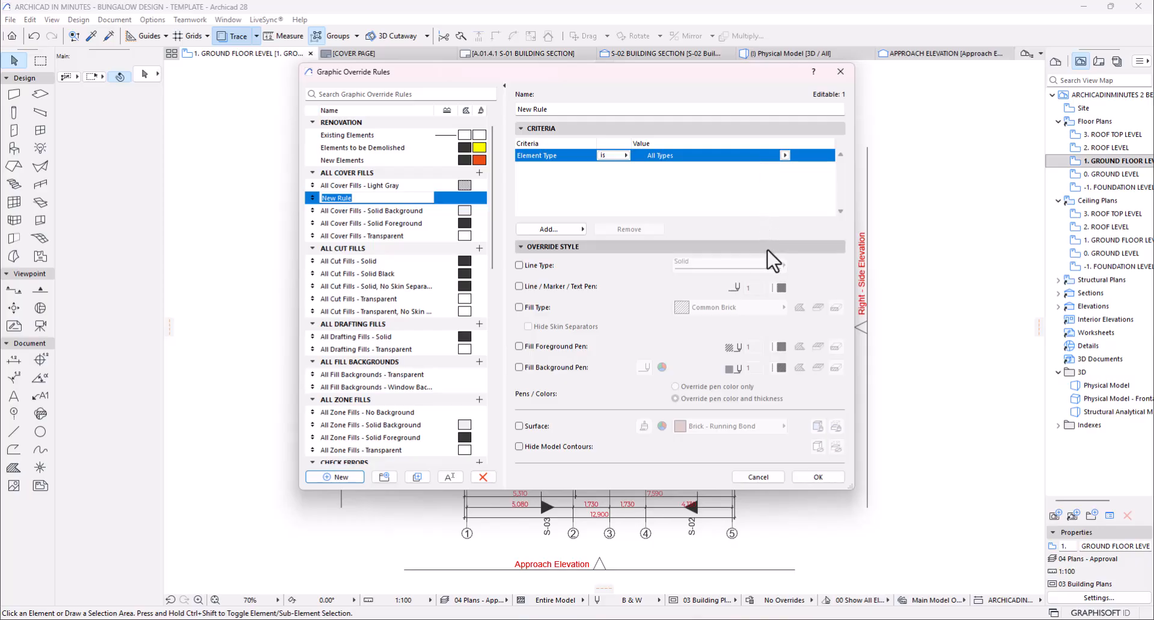
left_click(758, 477)
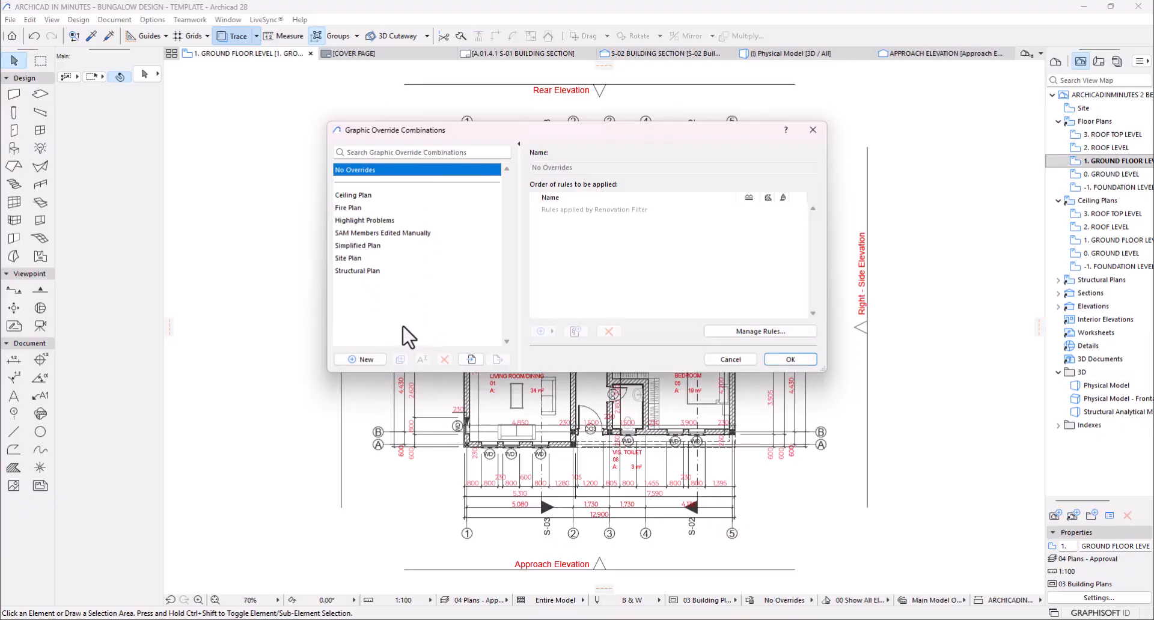
left_click(728, 359)
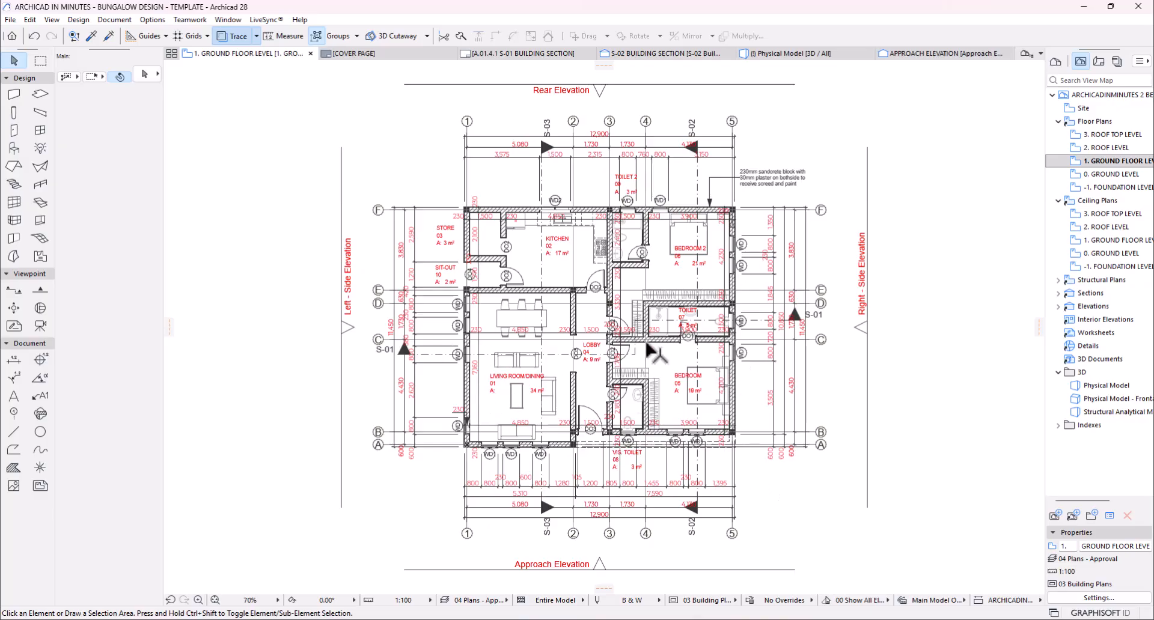
scroll(299, 304, "down", 2)
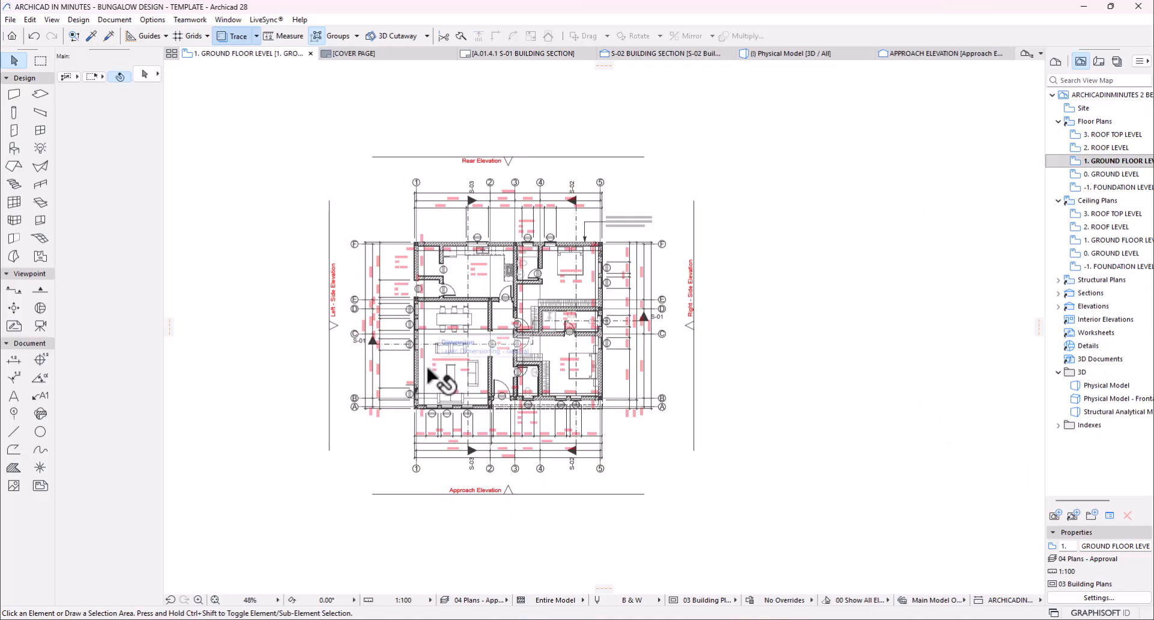
scroll(428, 375, "up", 2)
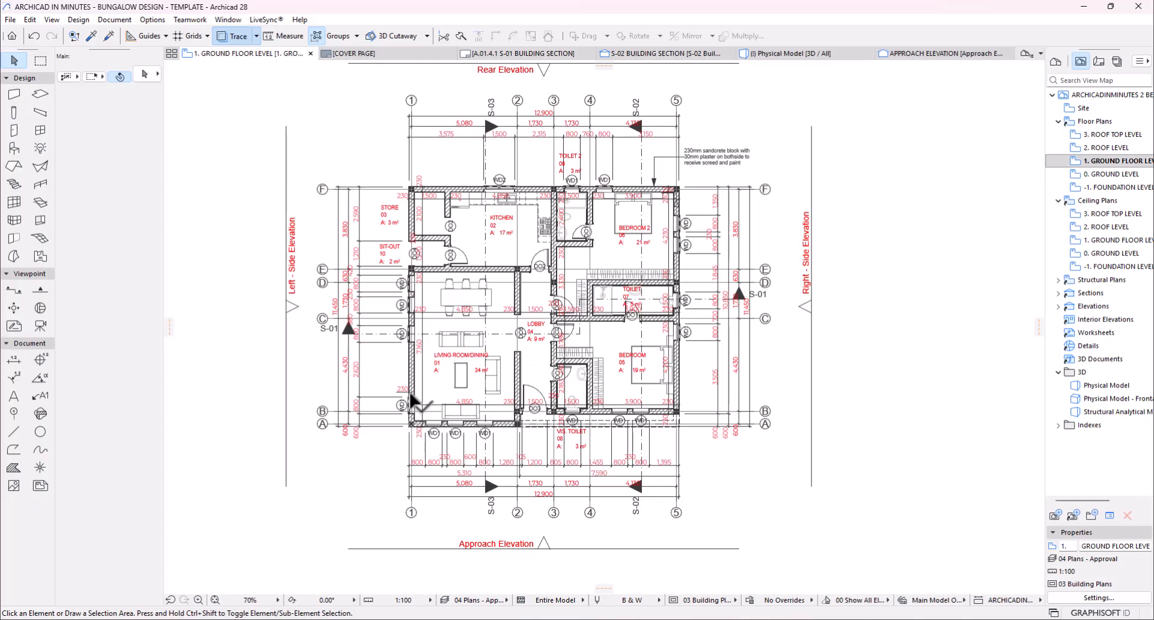
left_click(99, 20)
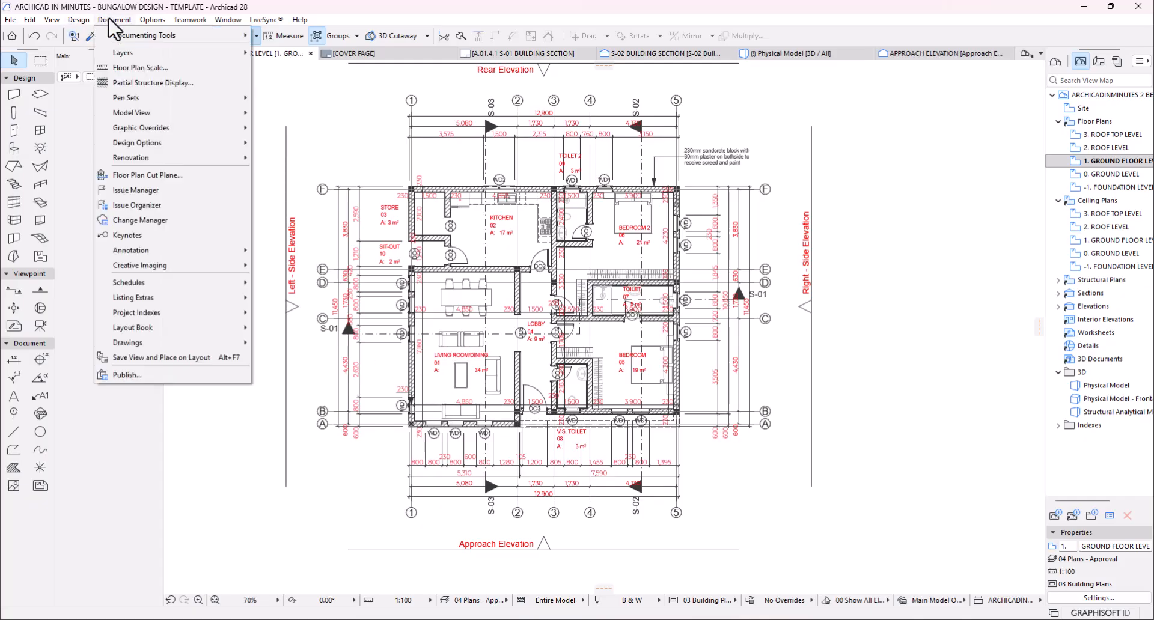
mouse_move(241, 127)
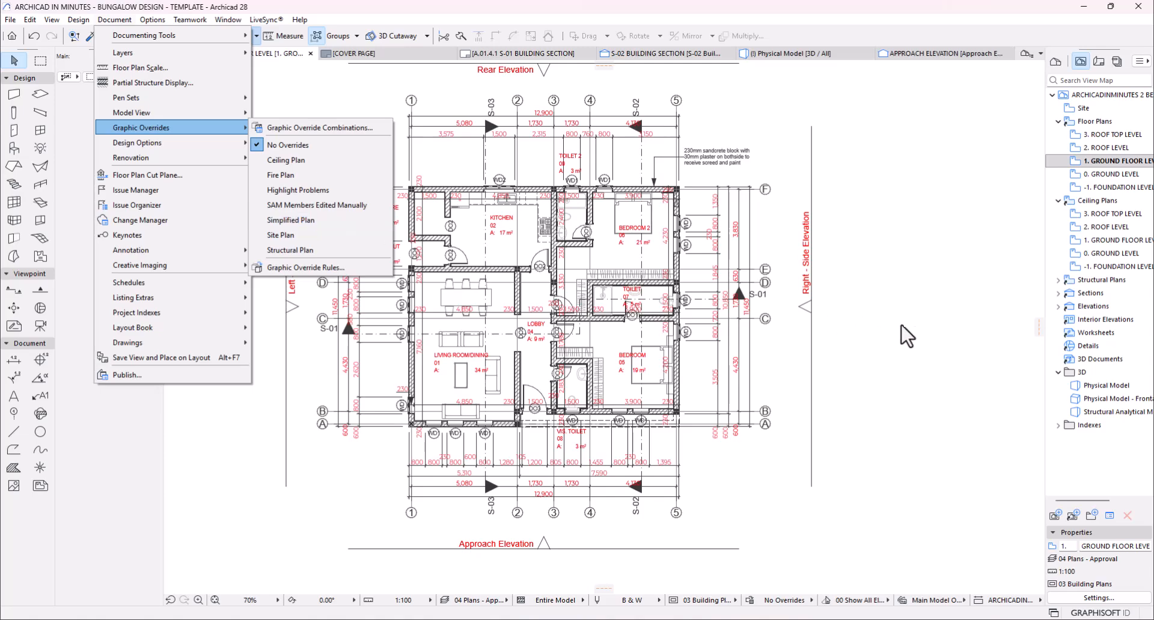
left_click(916, 328)
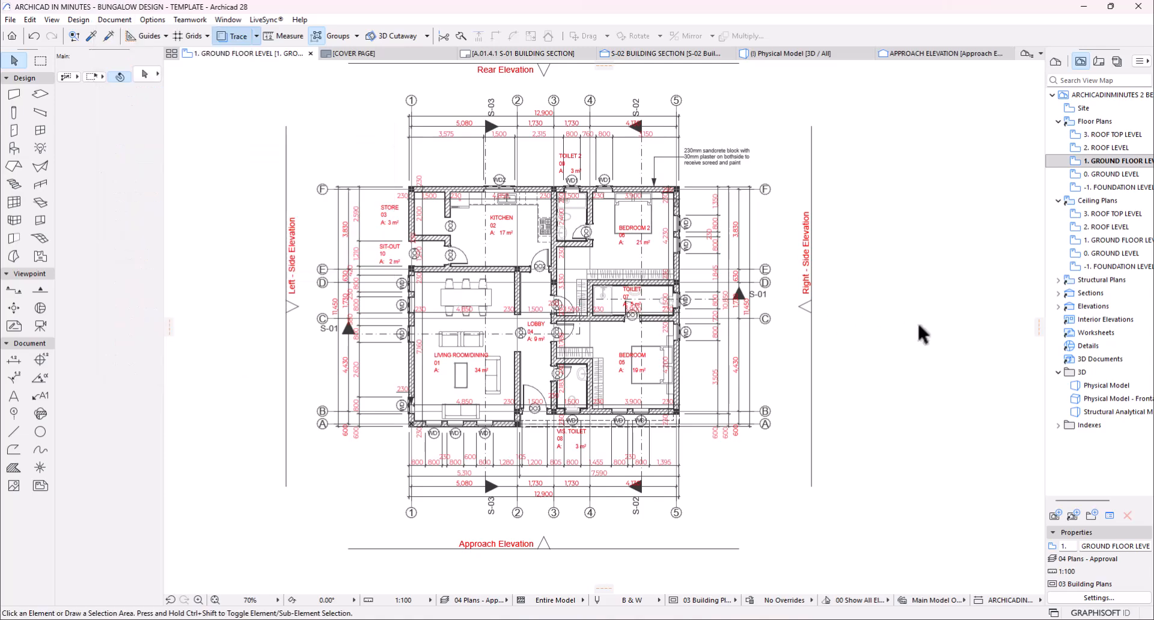
Set the graphic override of the 1. Ground Floor Level plan view to Simplified Plan.
right_click(1120, 161)
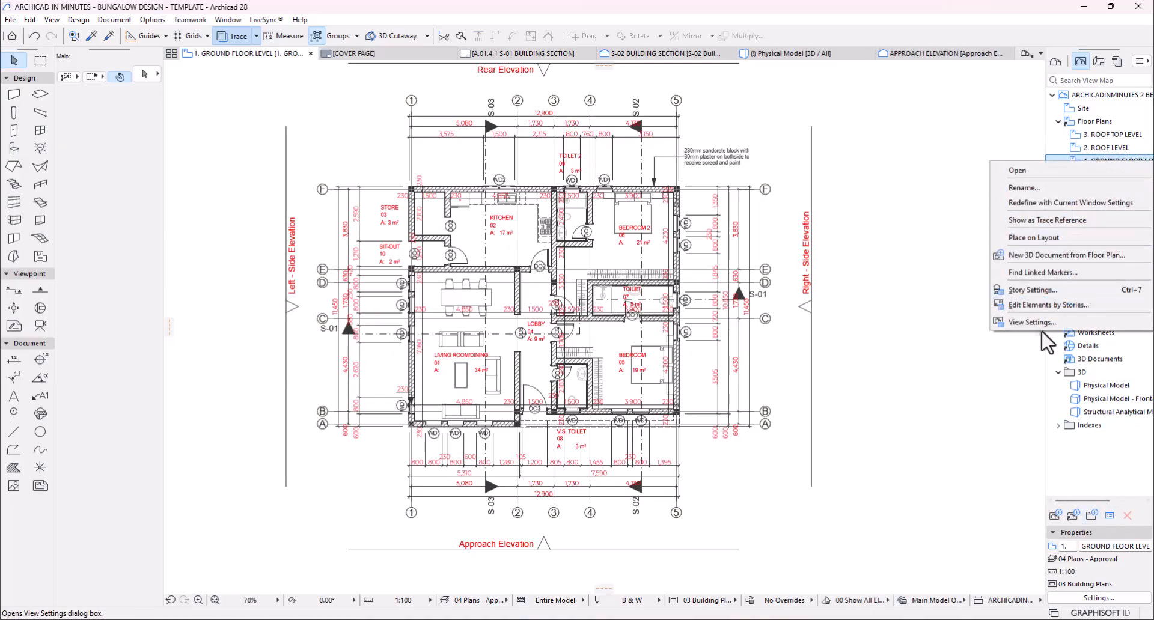
left_click(1094, 598)
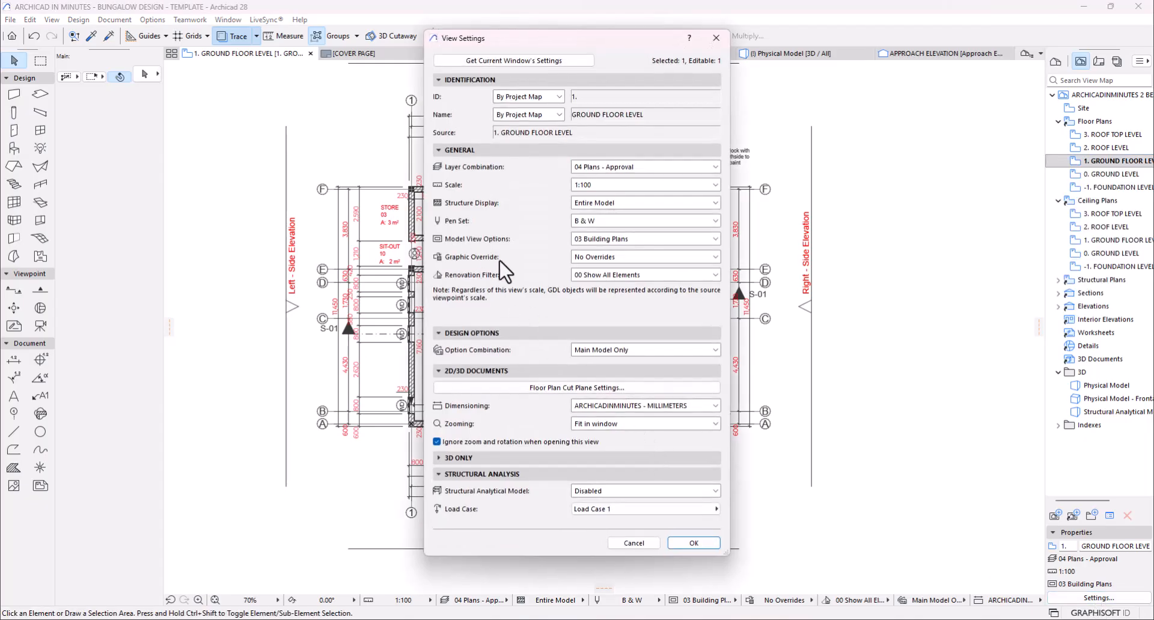
left_click(664, 260)
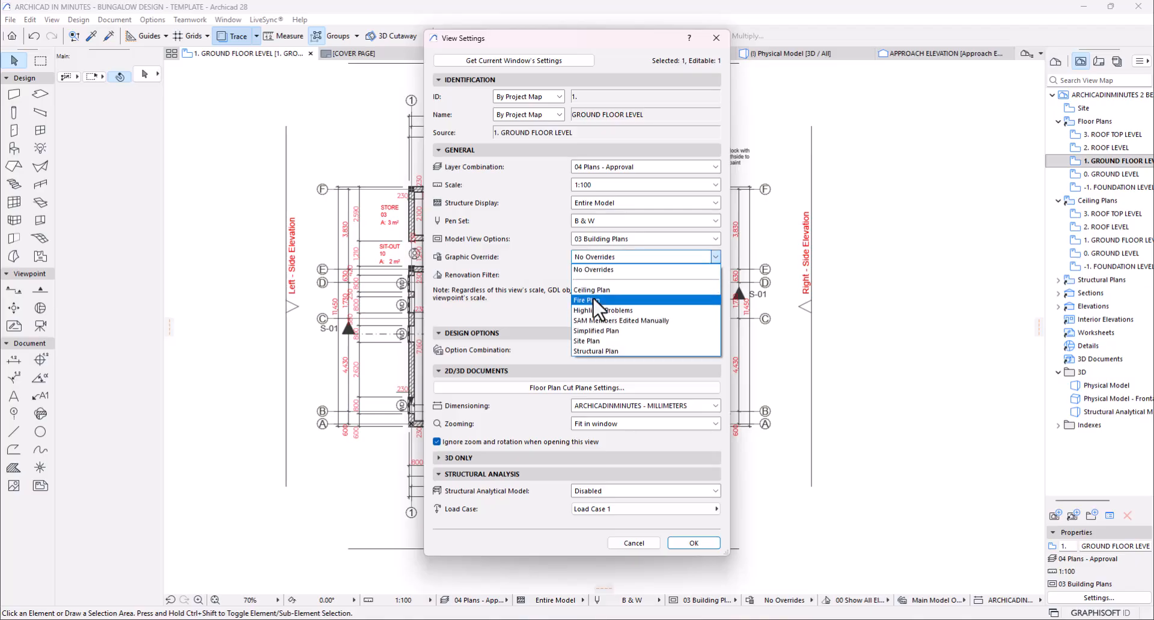
left_click(630, 331)
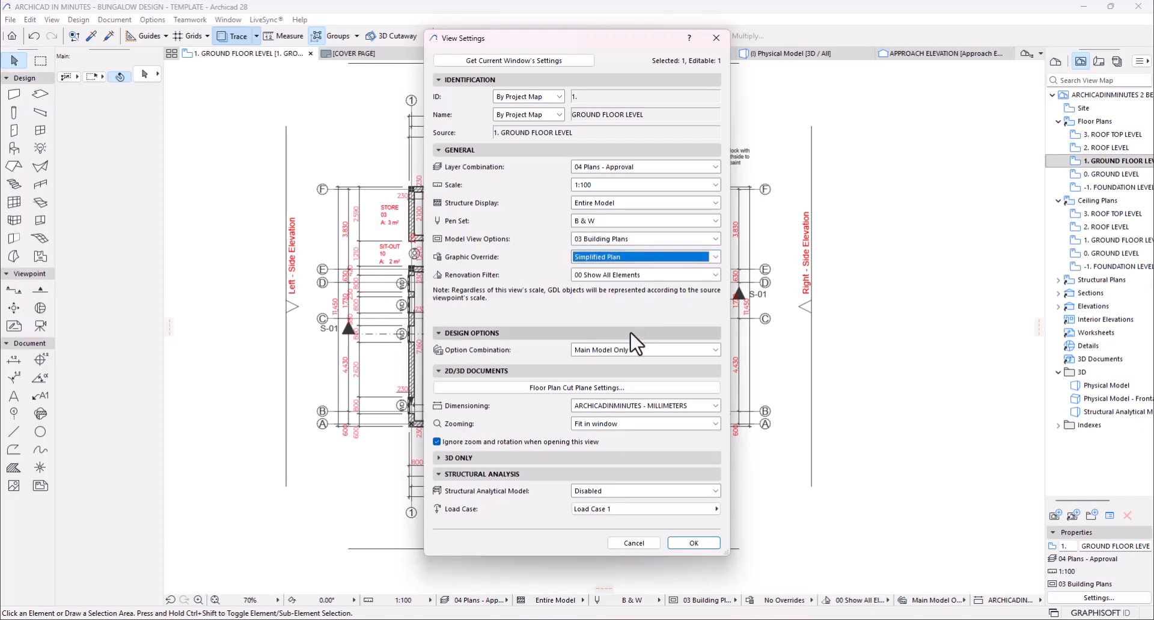
left_click(693, 543)
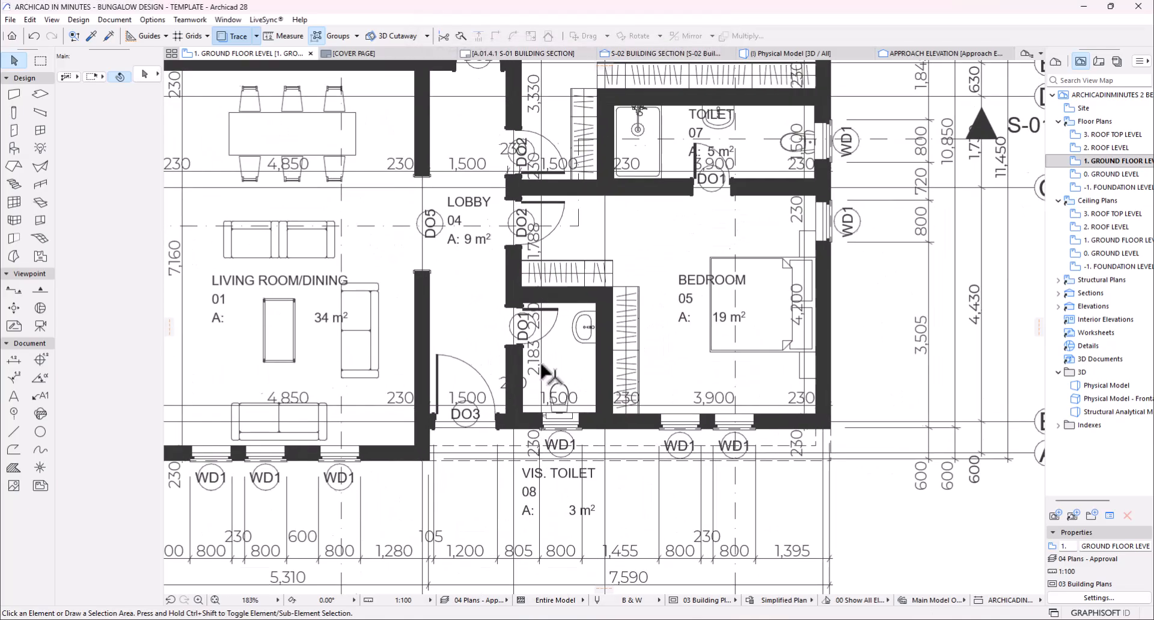
Return the ground floor plan view's graphic override to No Overrides.
scroll(558, 387, "up", 4)
scroll(605, 446, "down", 5)
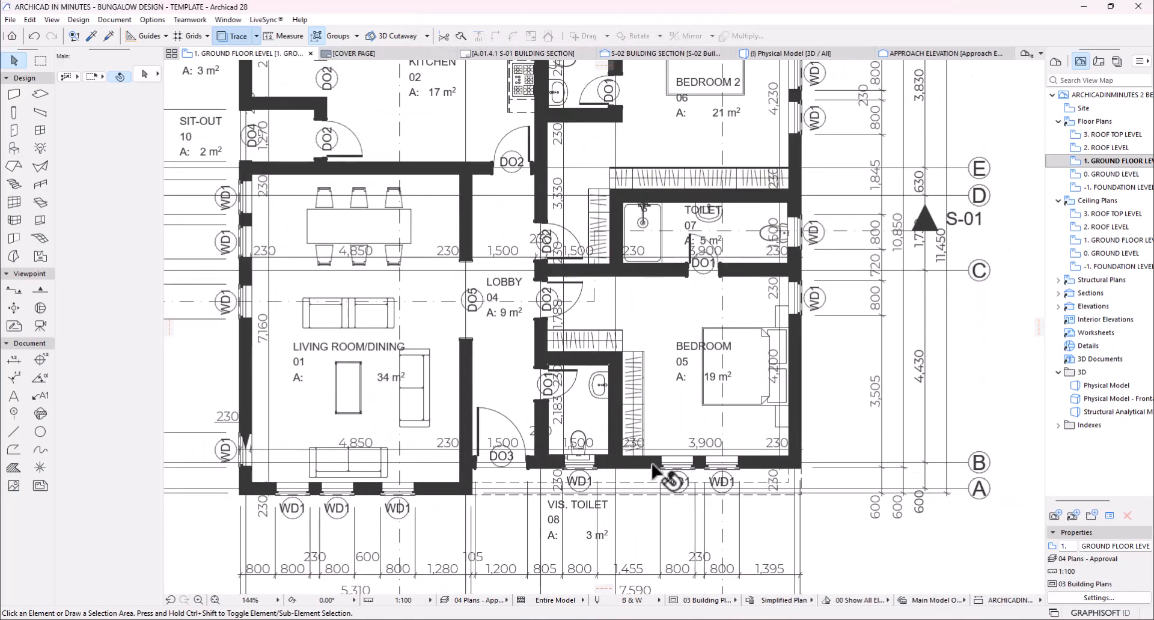
scroll(745, 460, "down", 3)
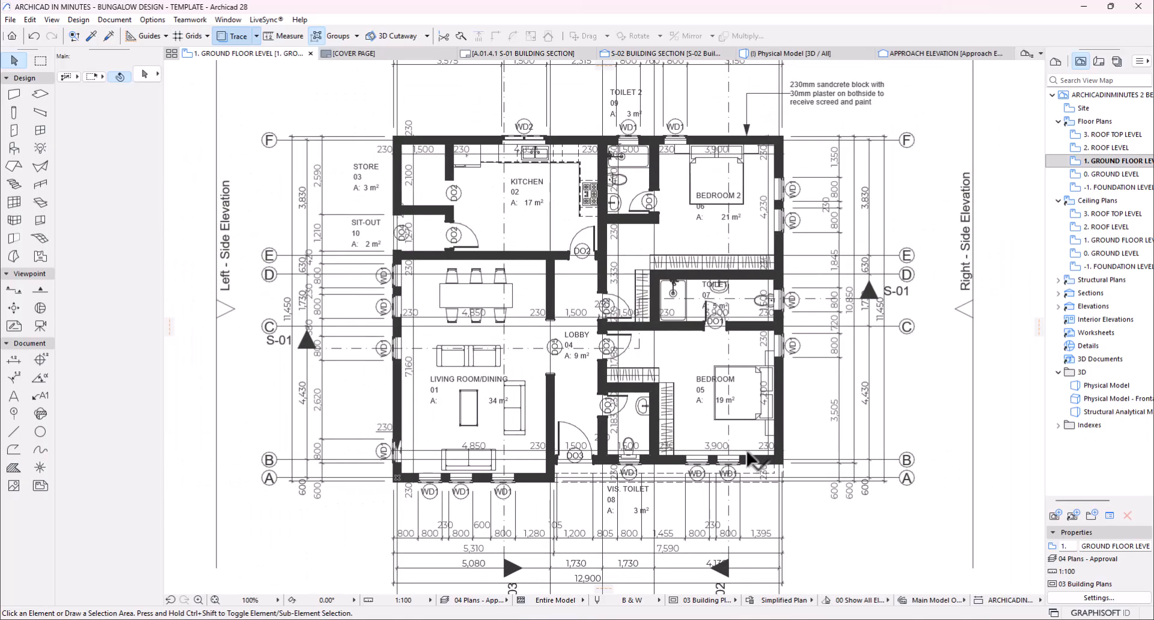
scroll(748, 461, "down", 4)
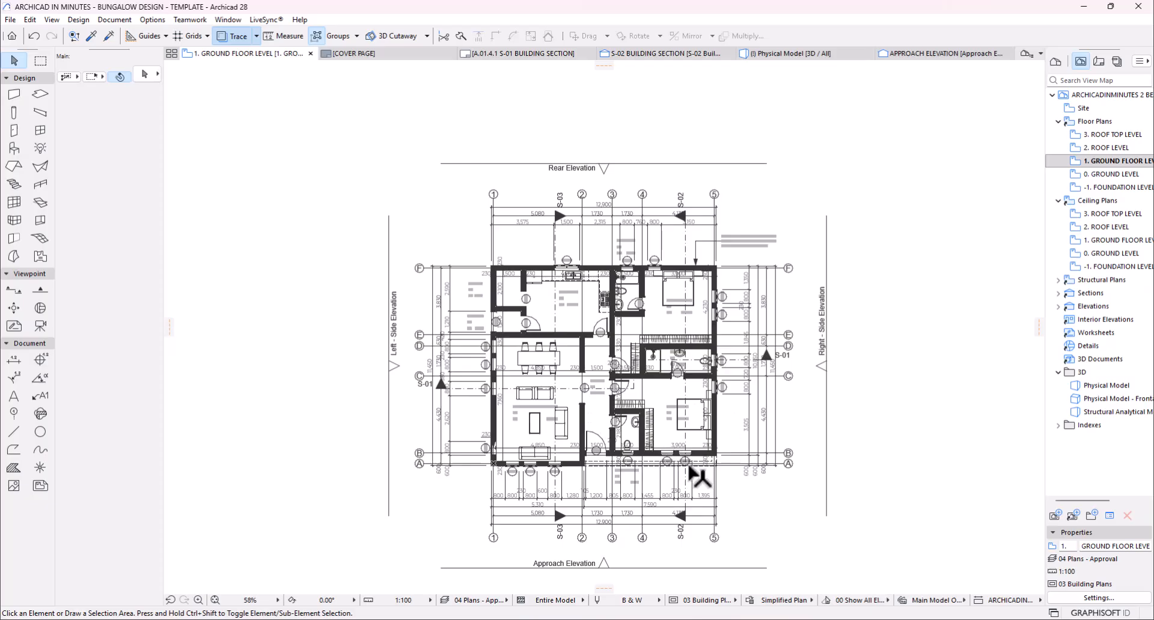
scroll(586, 476, "up", 2)
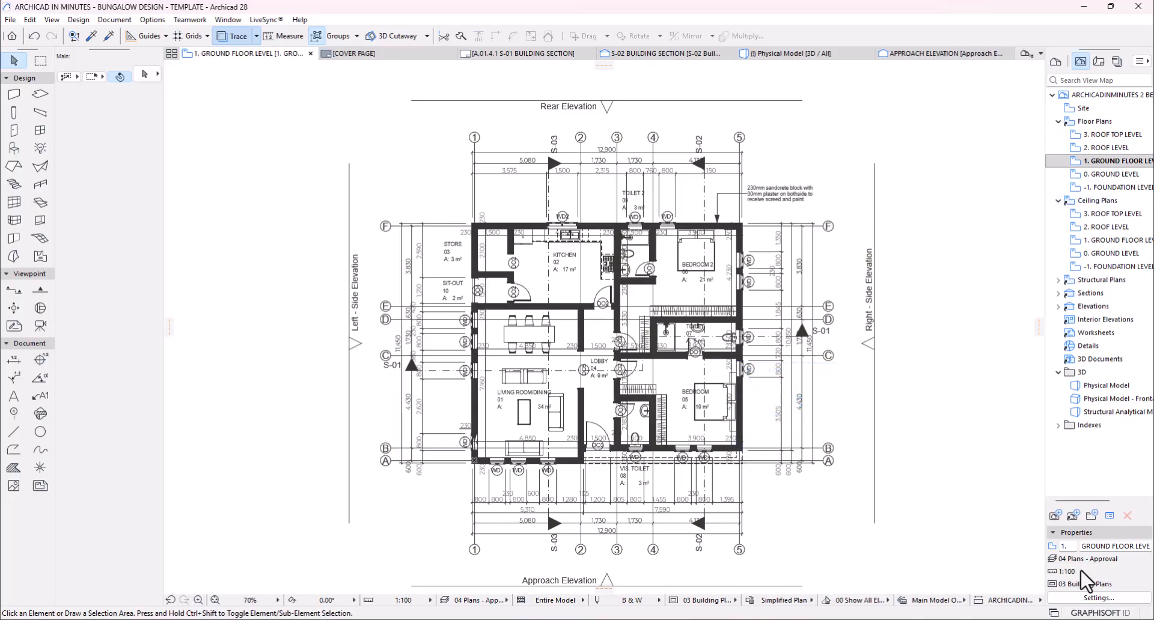
left_click(1097, 598)
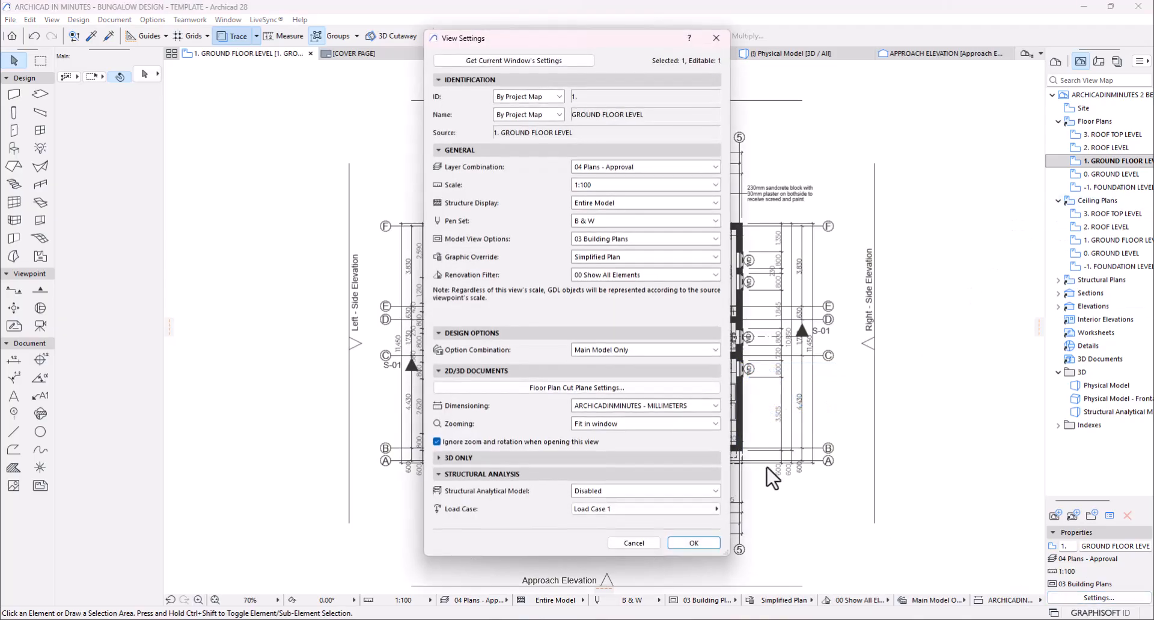
left_click(608, 258)
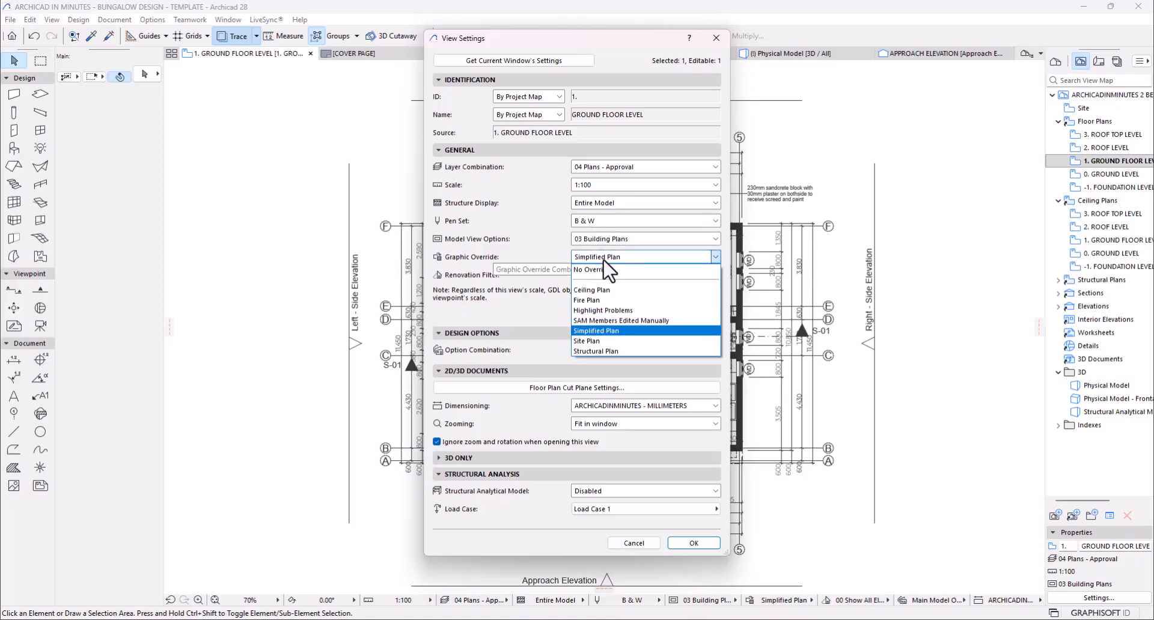
left_click(602, 285)
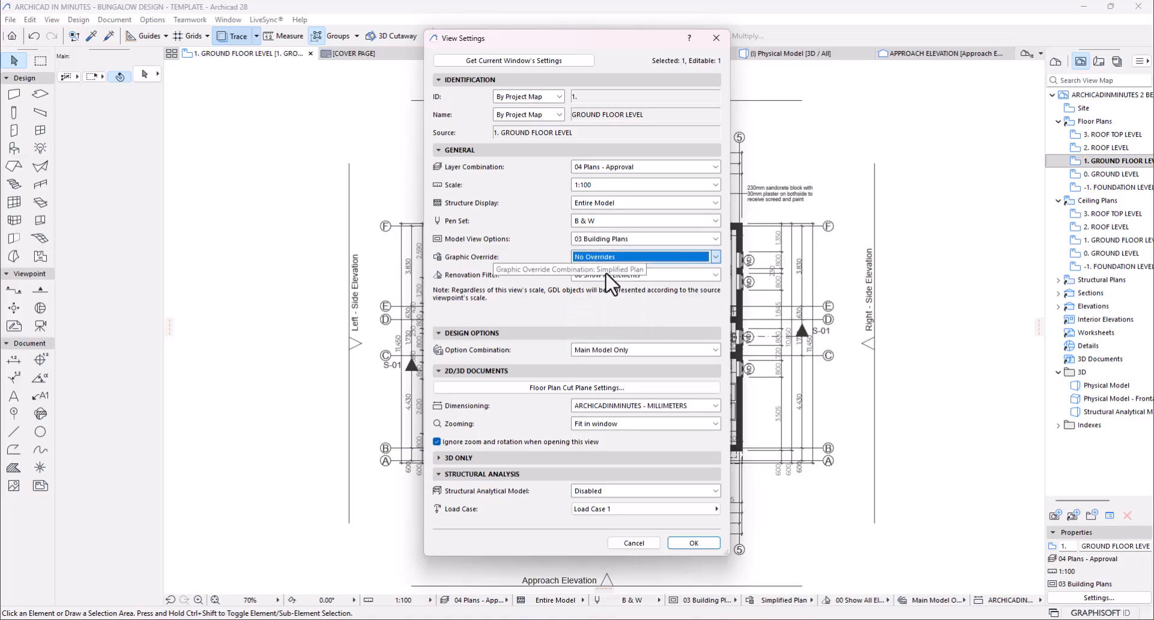
left_click(694, 543)
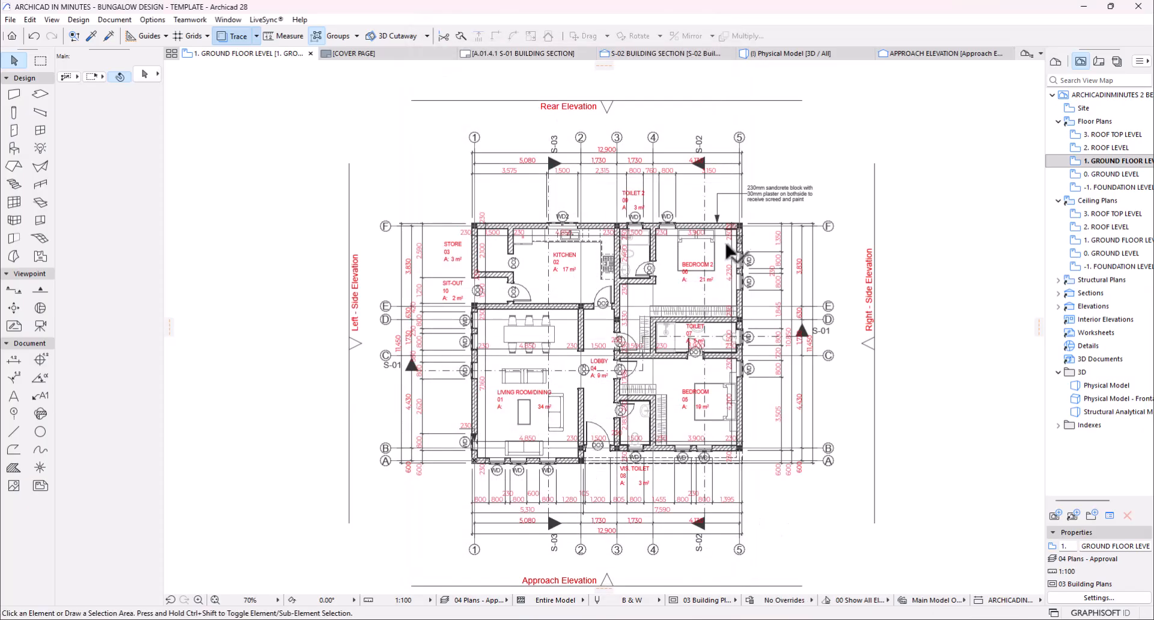
Switch to the Physical Model 3D view and set its model view options to 03 Building Plans.
left_click(803, 55)
middle_click_drag(533, 320, 514, 366, "shift")
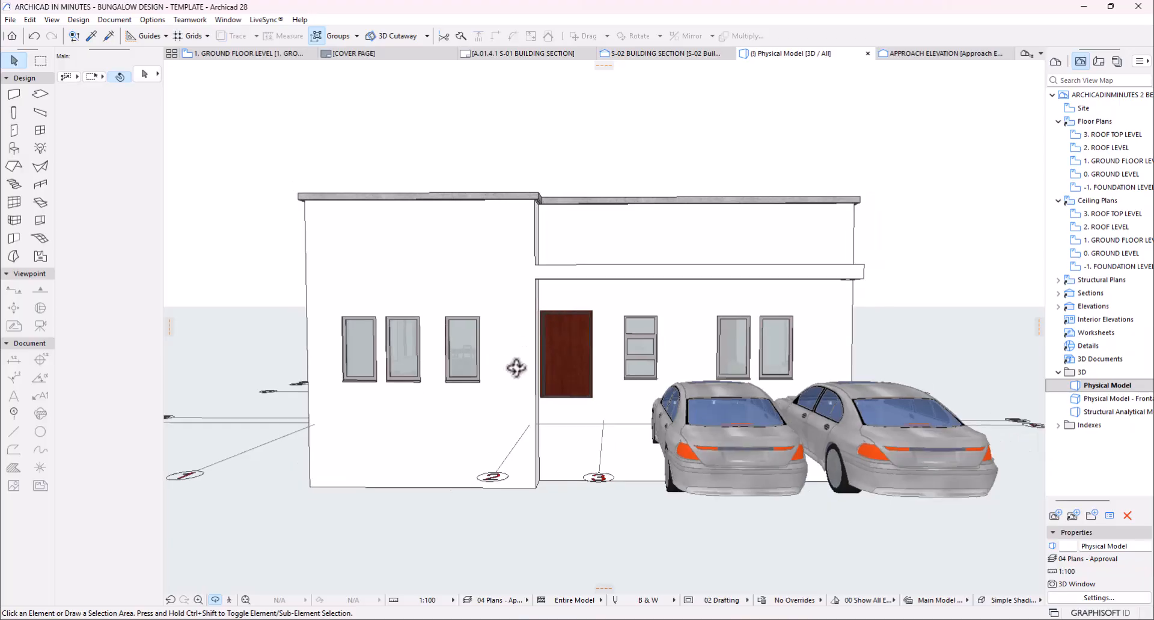
left_click(1097, 598)
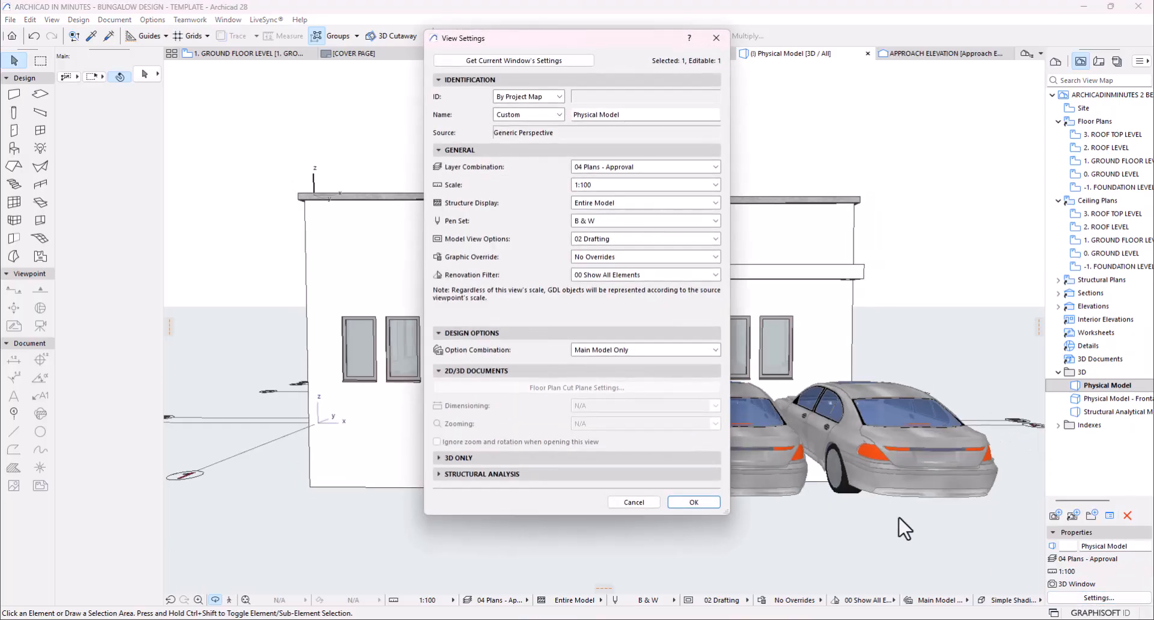
left_click(608, 240)
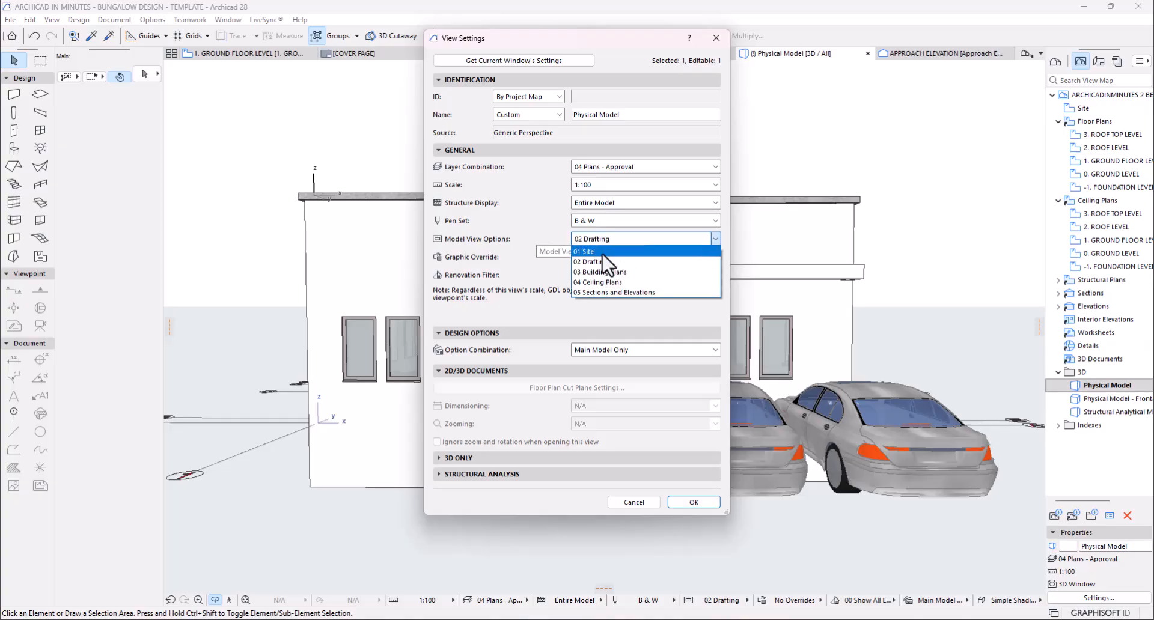
left_click(626, 272)
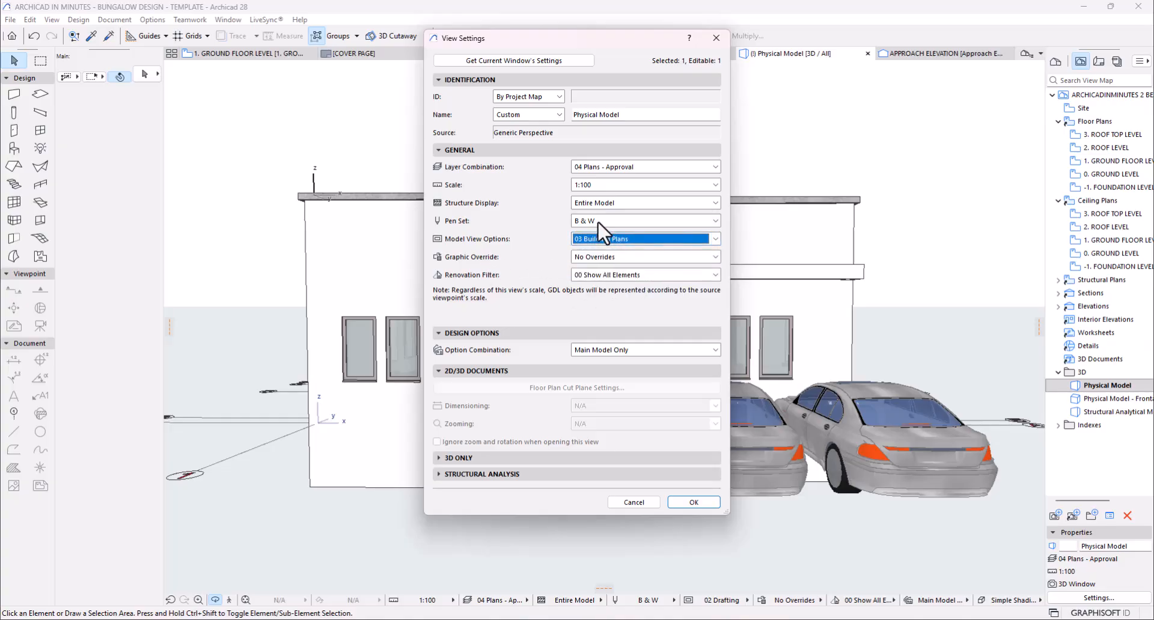
left_click(600, 257)
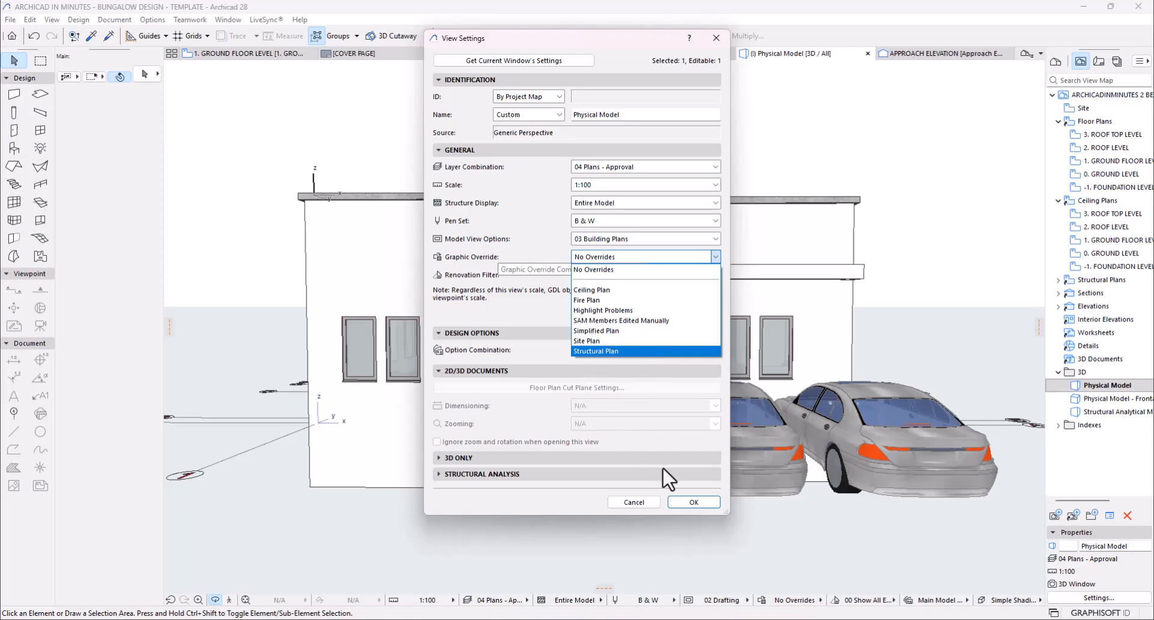
left_click(694, 498)
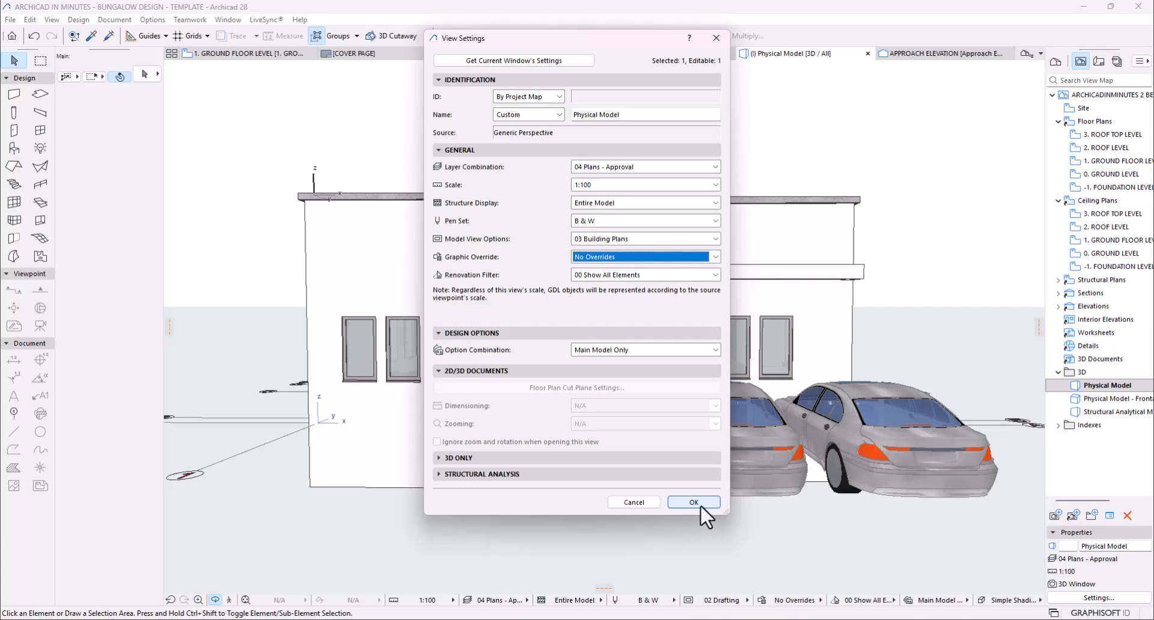
left_click(699, 505)
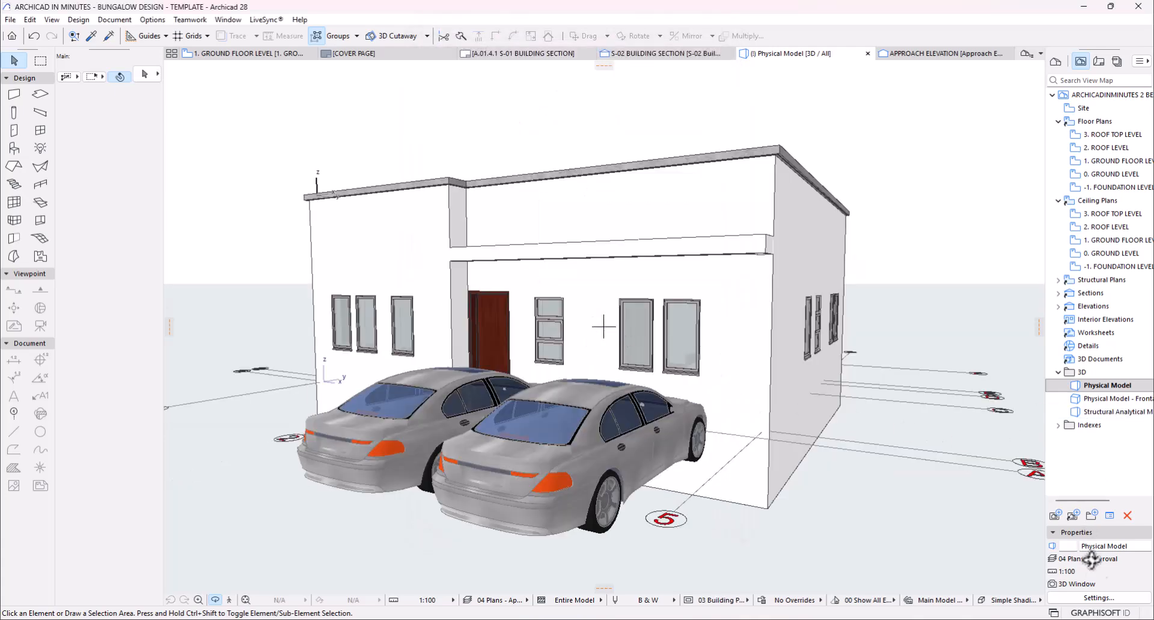
Apply the Structural Plan graphic override to the Physical Model 3D view.
left_click(1098, 598)
left_click(628, 256)
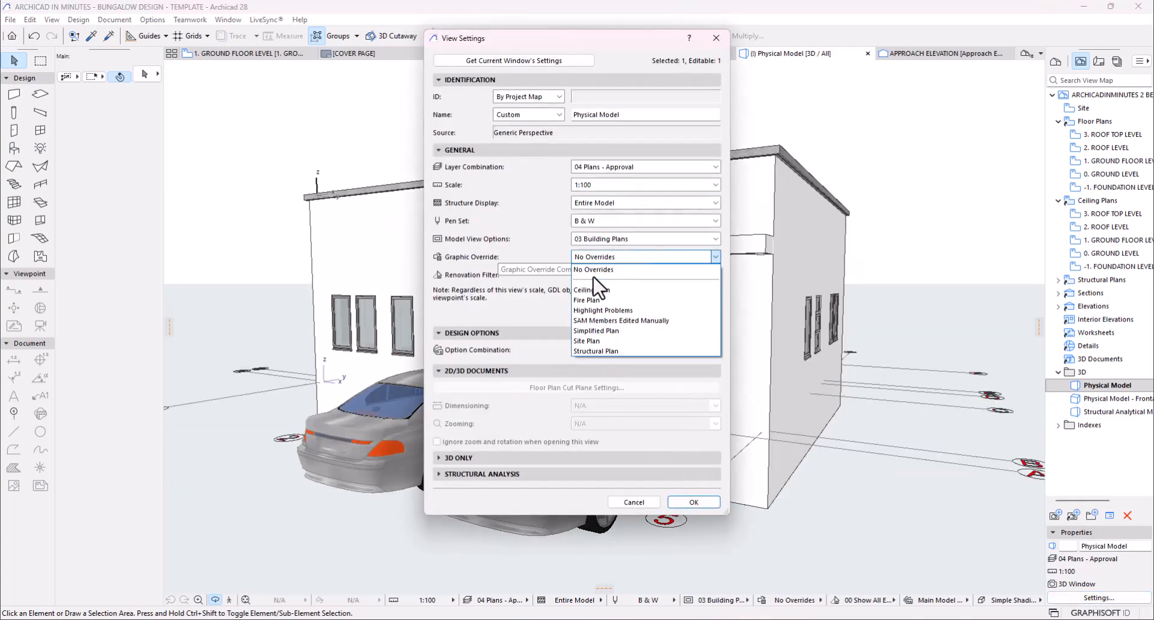
left_click(592, 349)
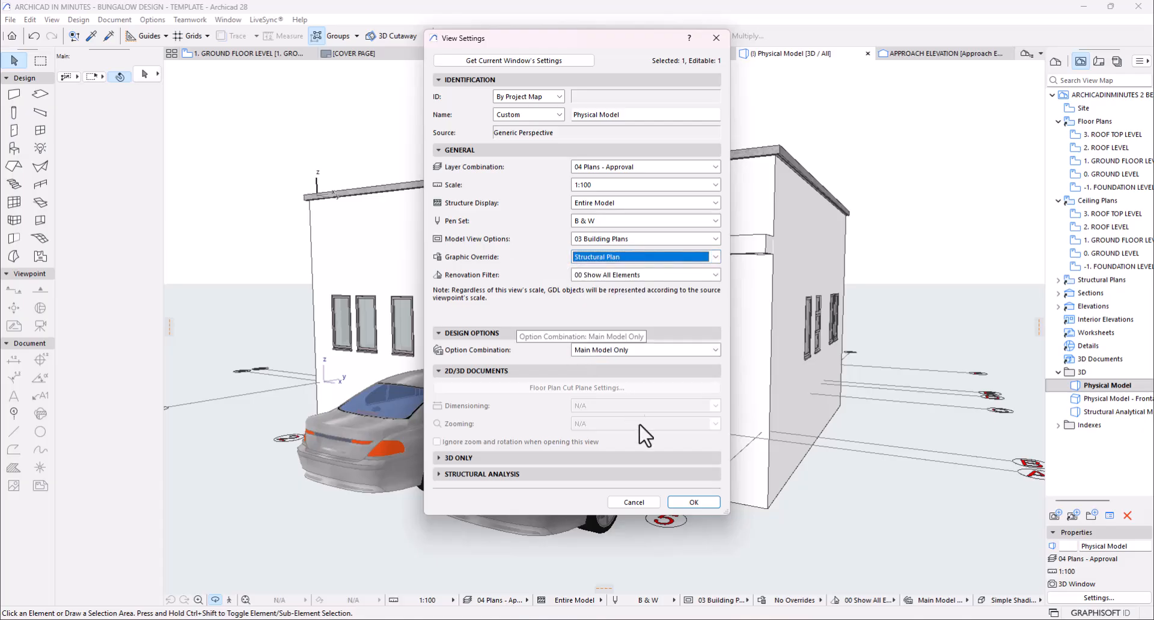
left_click(710, 502)
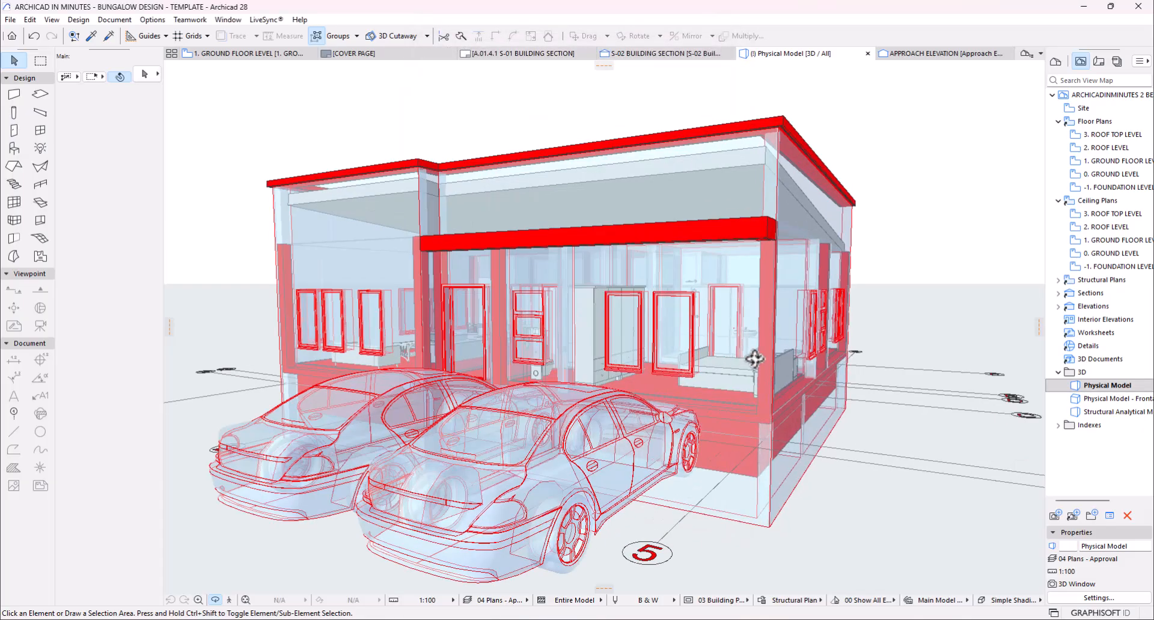
Examine how the Structural Plan override displays the bungalow's walls, columns, slabs, openings and furniture, from outside and inside.
scroll(755, 363, "up", 5)
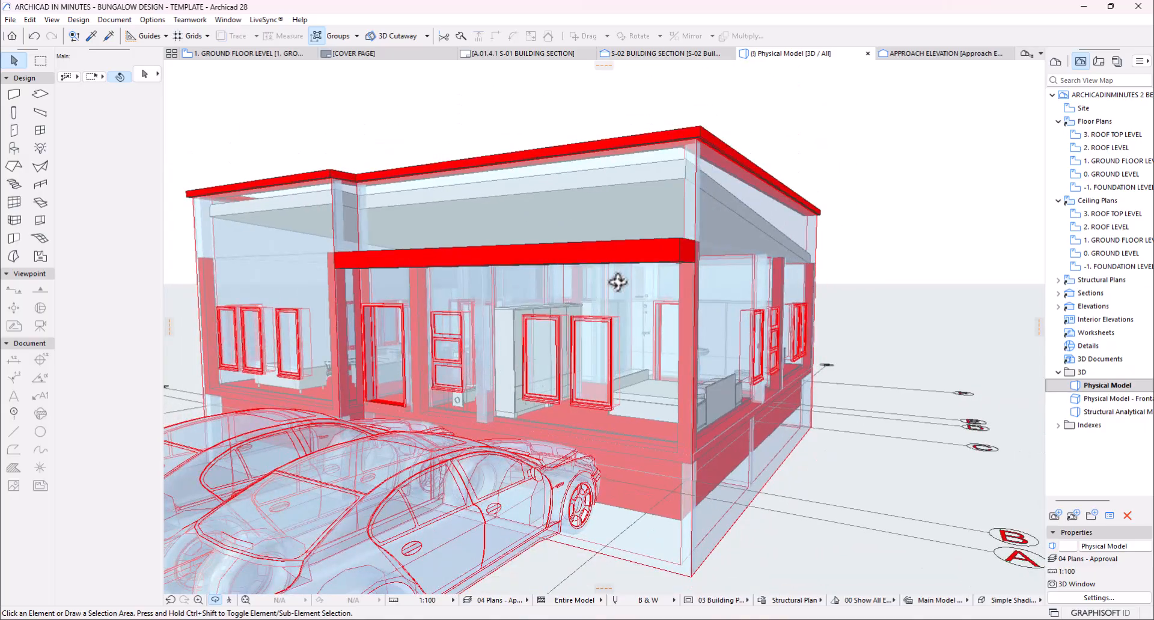
left_click_drag(618, 282, 695, 301)
scroll(648, 492, "up", 6)
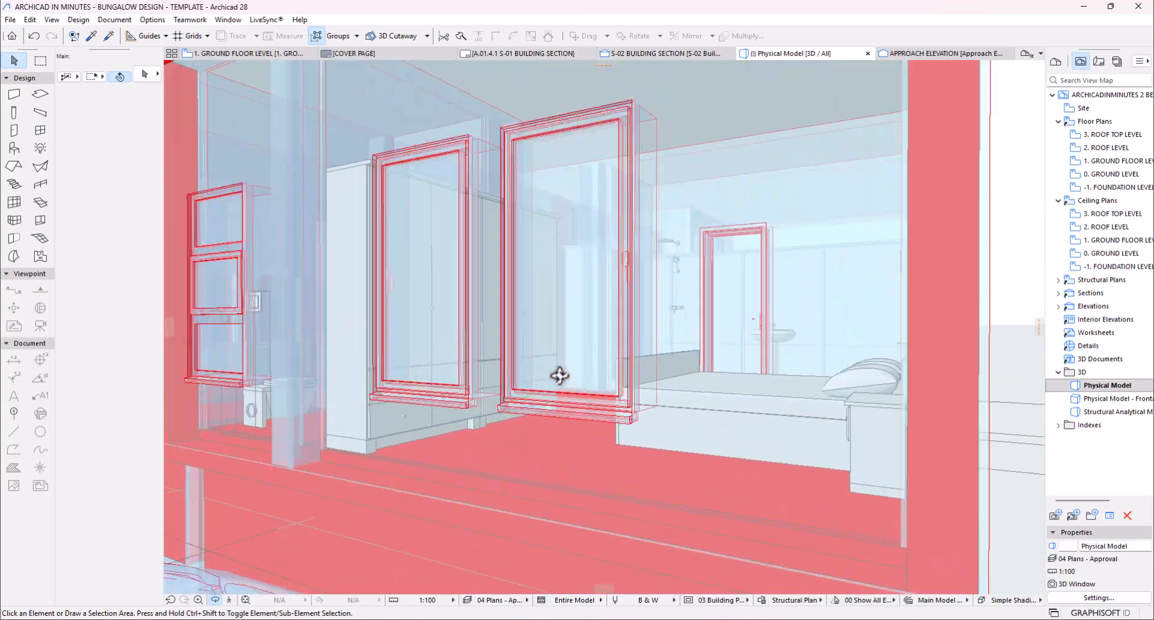
scroll(612, 445, "up", 8)
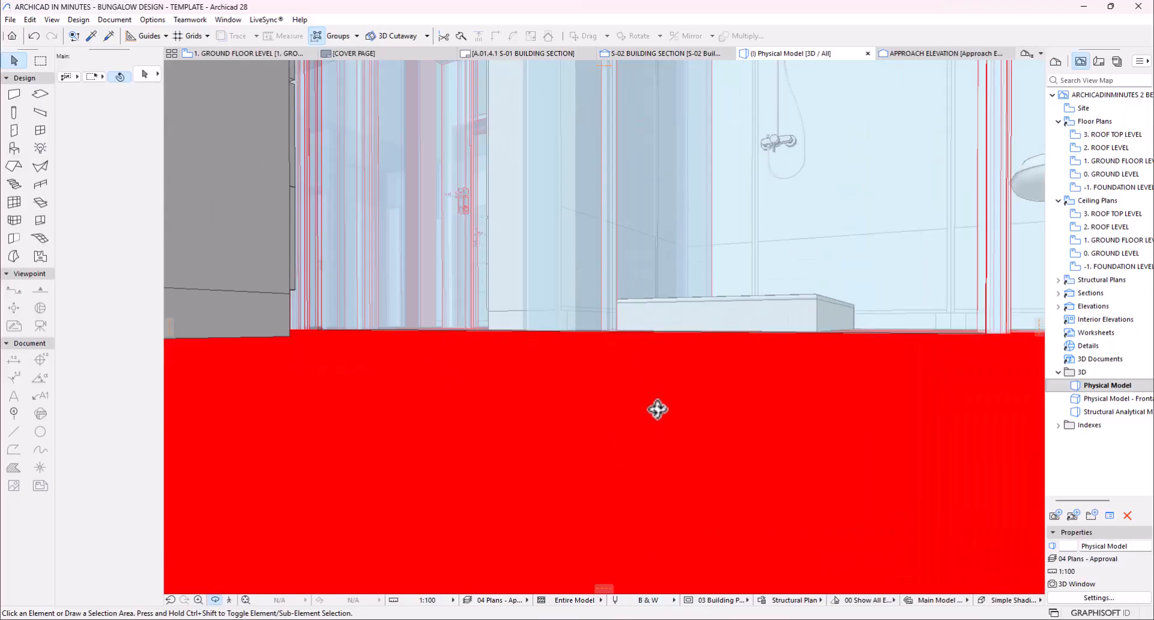
scroll(657, 409, "down", 7)
scroll(643, 499, "up", 6)
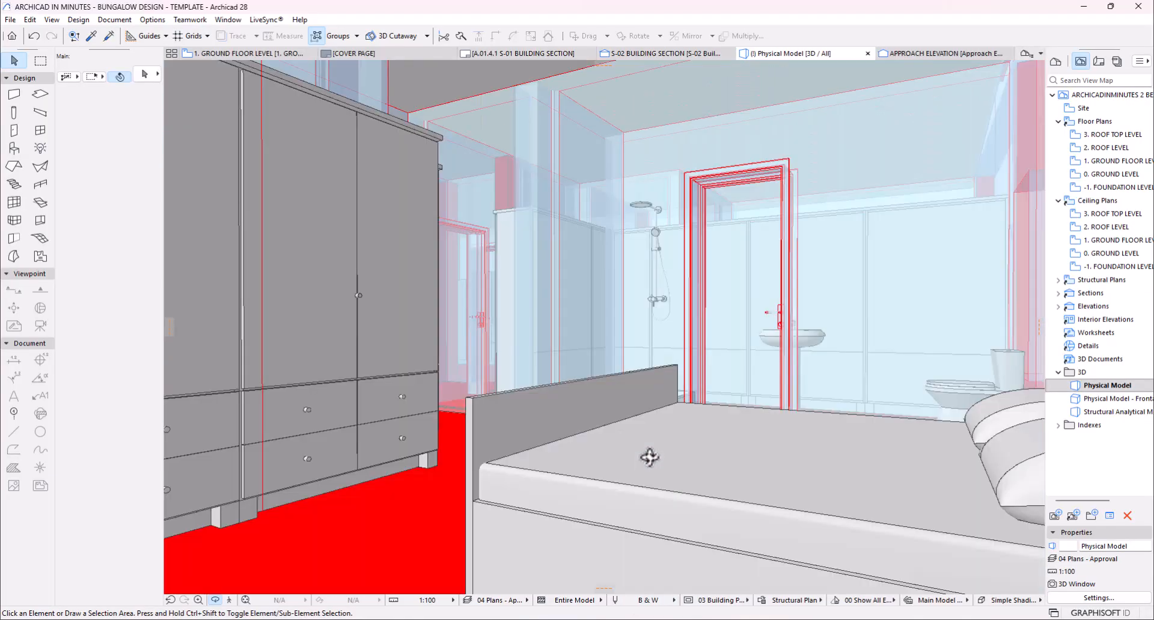
scroll(664, 440, "down", 8)
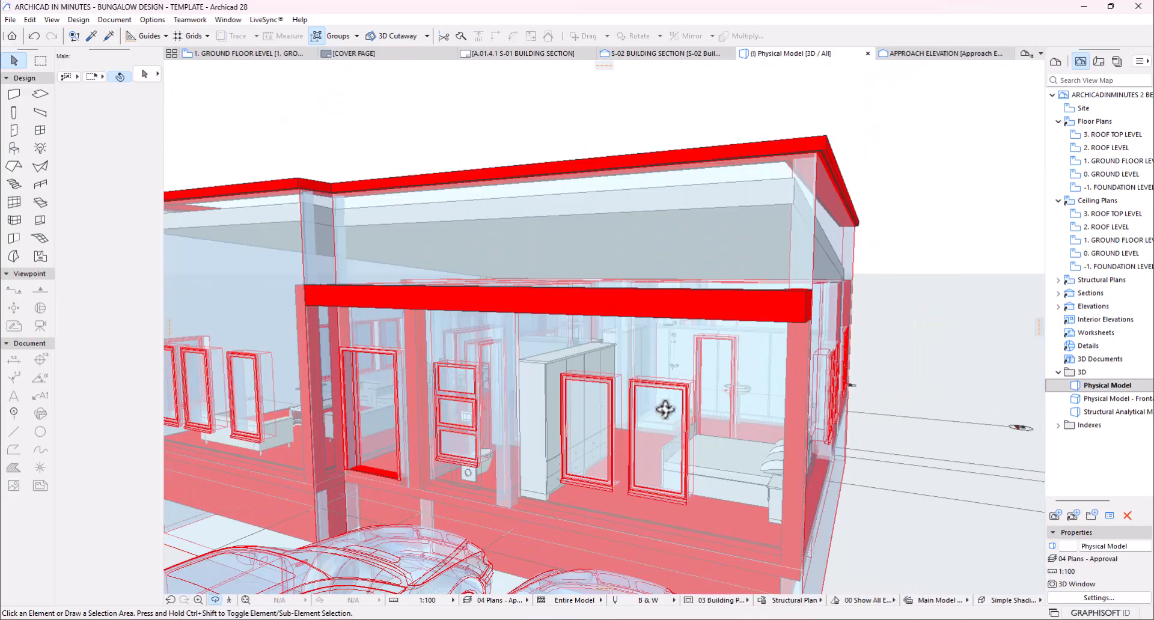
scroll(669, 417, "down", 3)
middle_click_drag(677, 395, 728, 399, "shift")
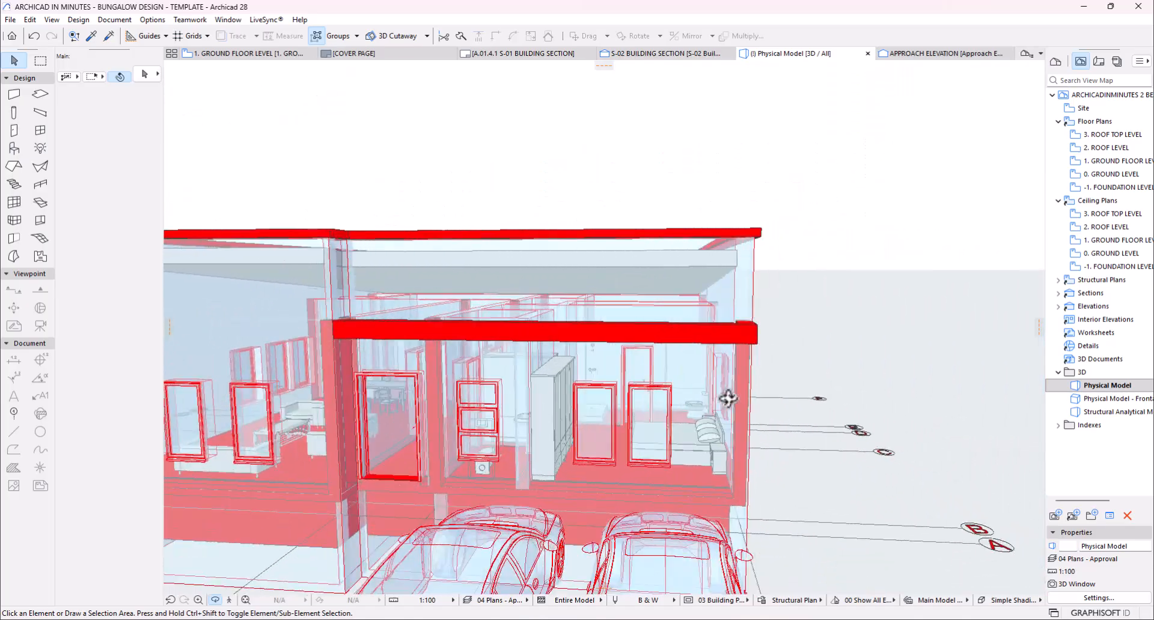
scroll(723, 400, "down", 2)
scroll(328, 462, "up", 6)
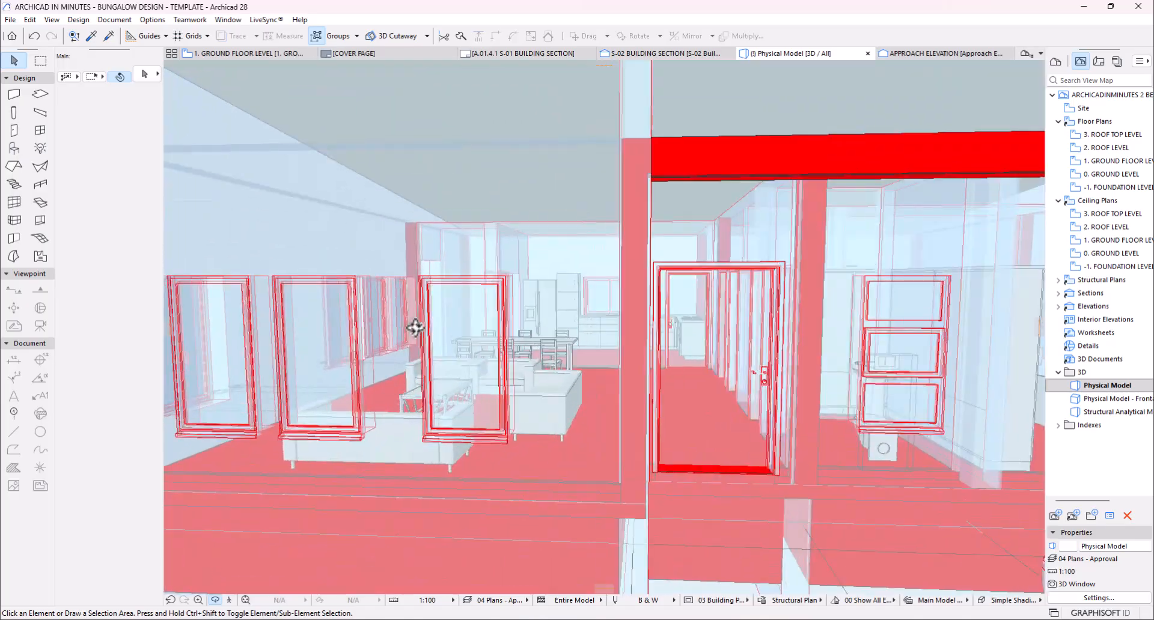
scroll(413, 347, "up", 2)
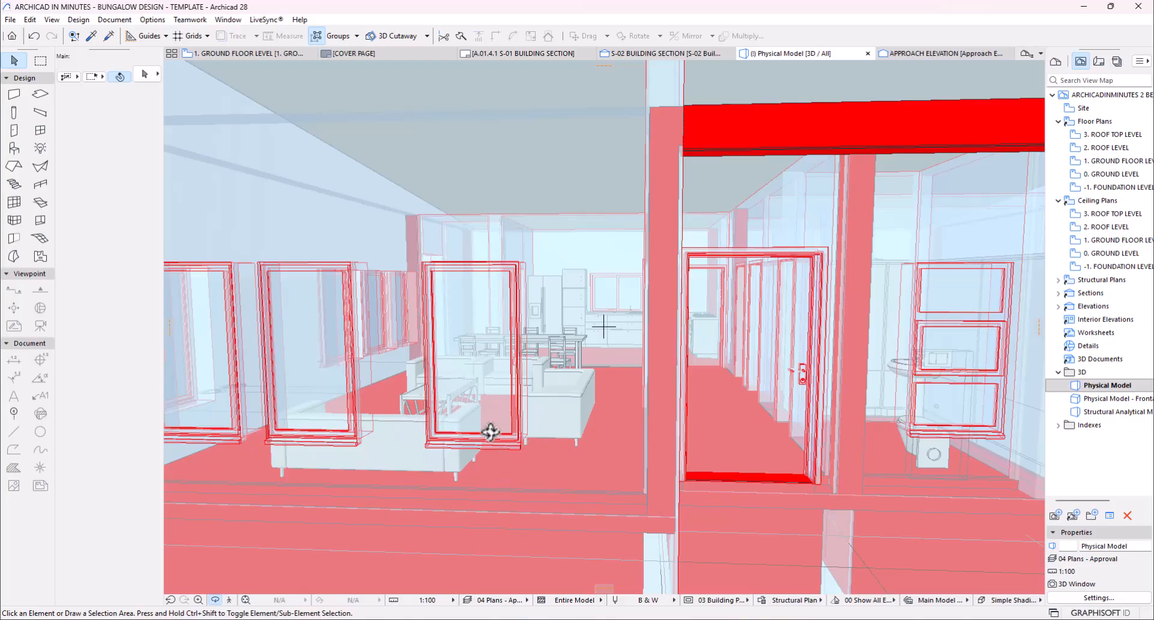
scroll(574, 374, "up", 1)
scroll(578, 384, "up", 5)
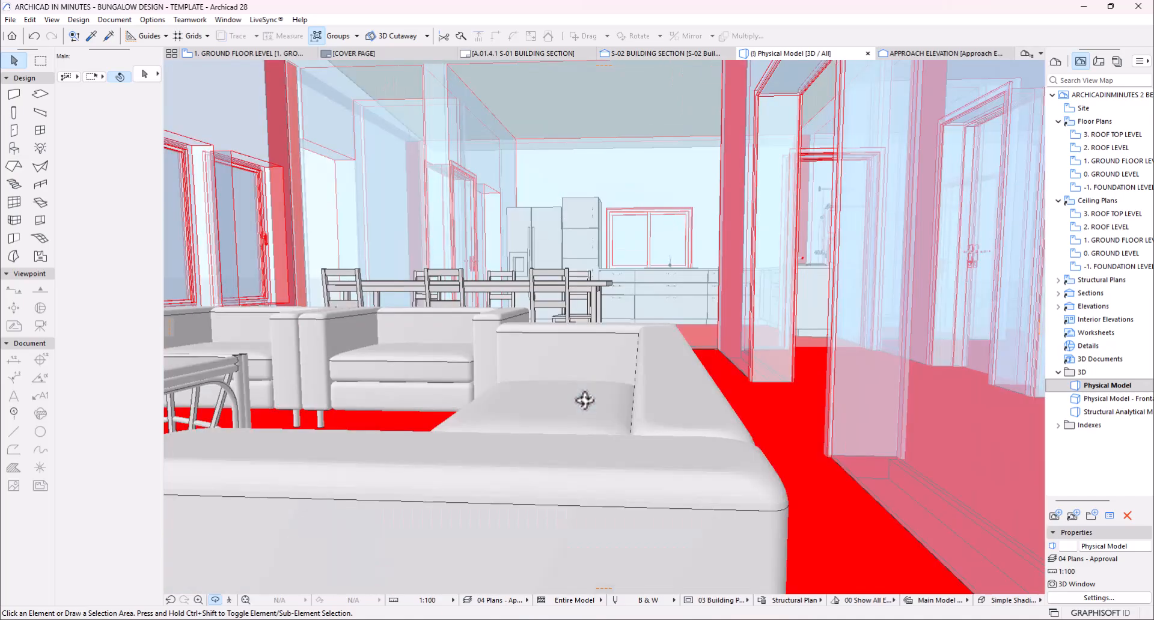
scroll(528, 442, "down", 5)
scroll(561, 443, "up", 1)
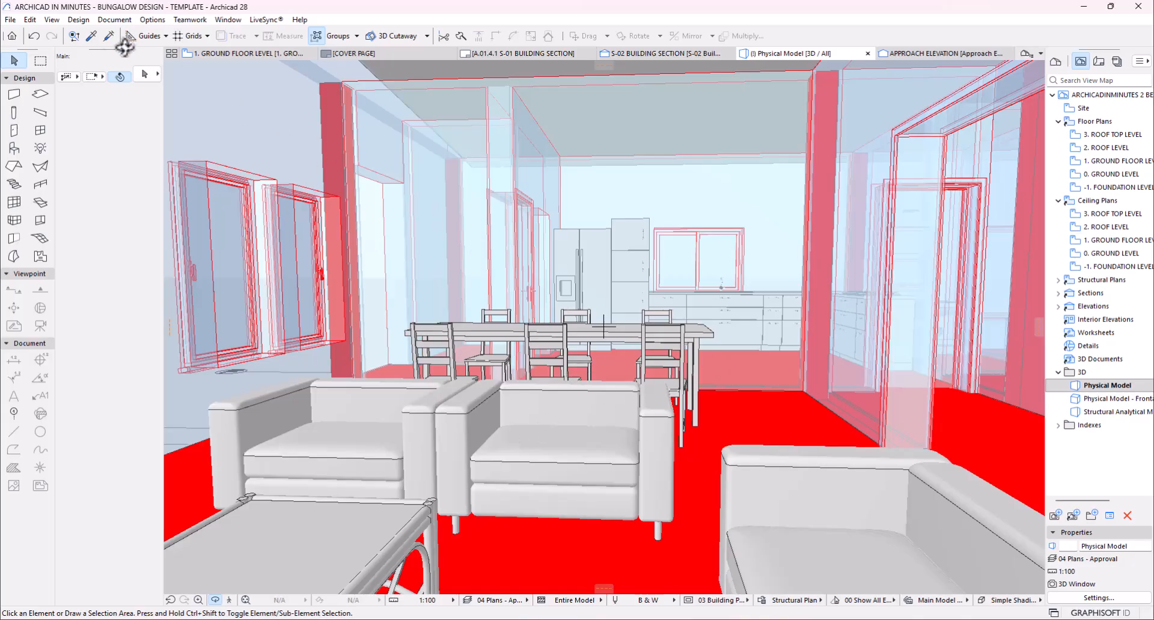
Turn off the Line / Marker / Text Pen override in the Structural Plan combination's Structural - Non-Load-Bearing rule.
left_click(113, 20)
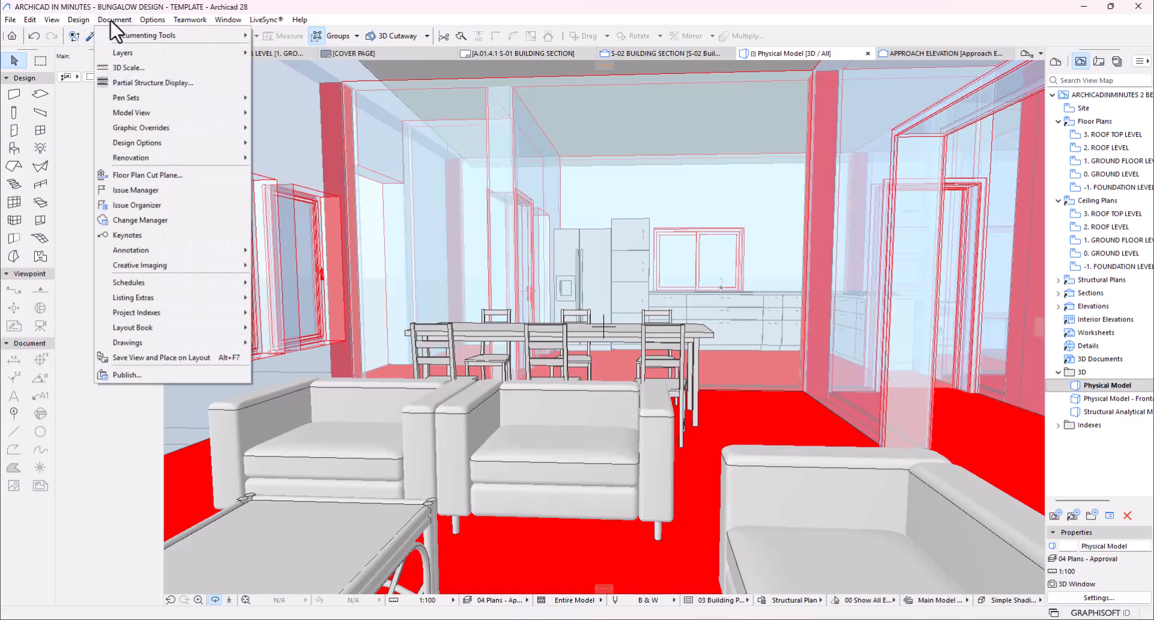
mouse_move(243, 128)
left_click_drag(304, 127, 305, 126)
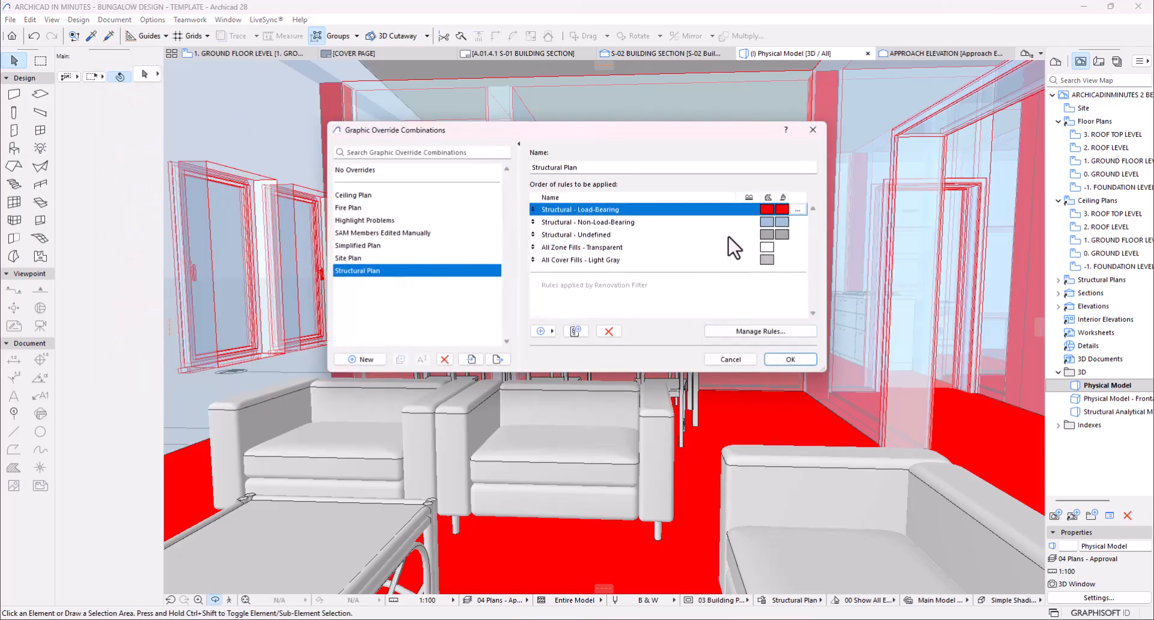
left_click(779, 224)
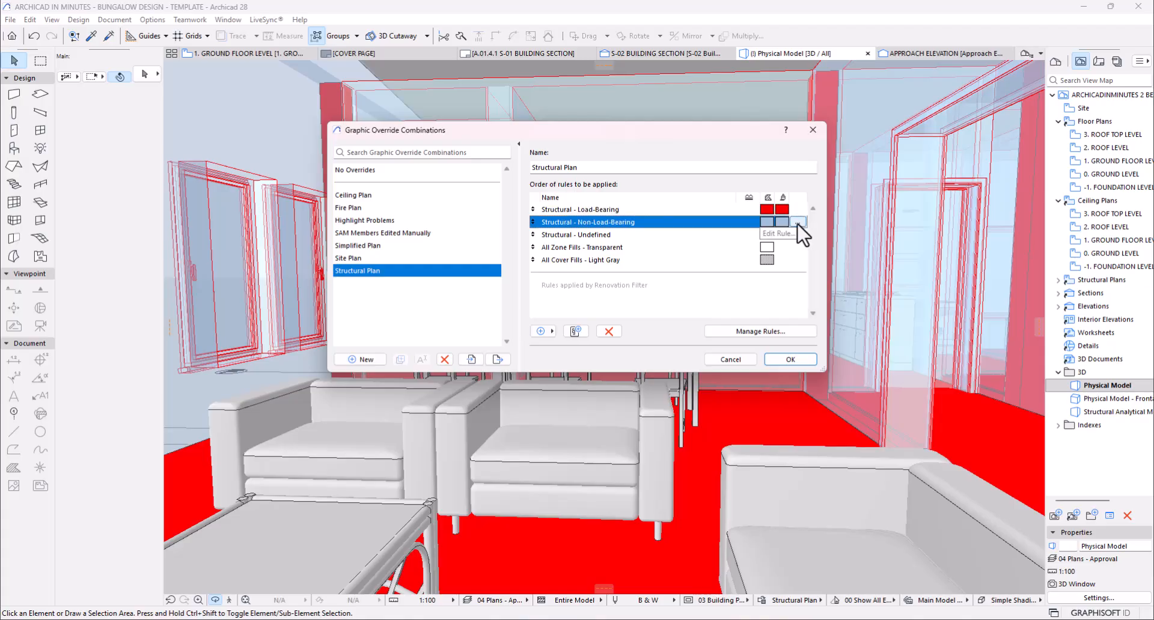
left_click(798, 223)
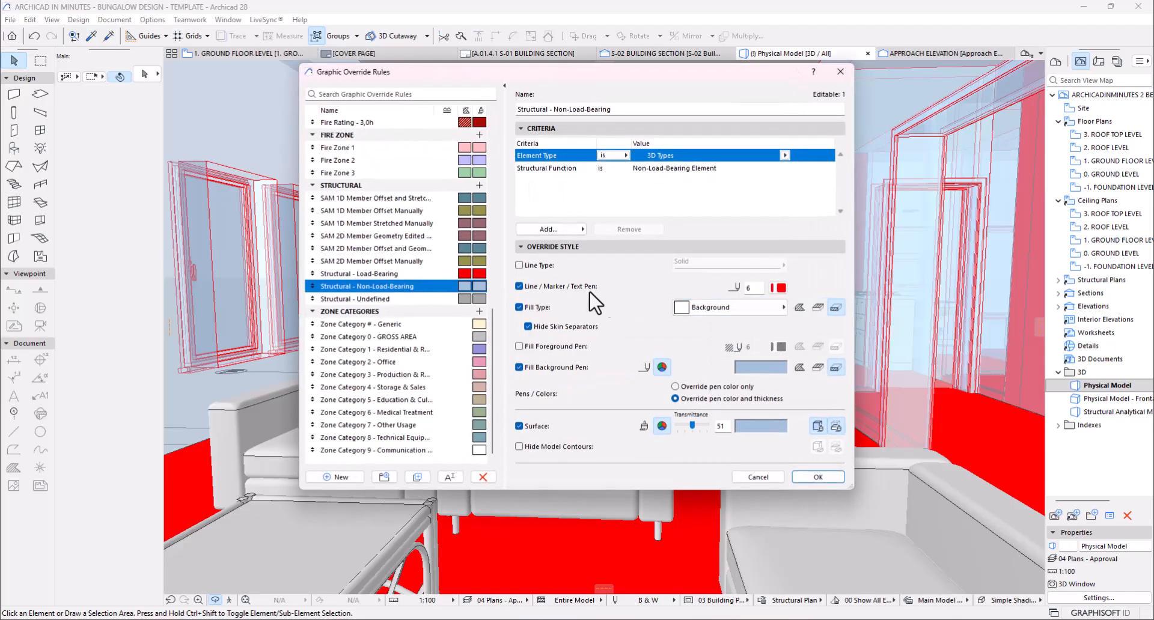
left_click(519, 287)
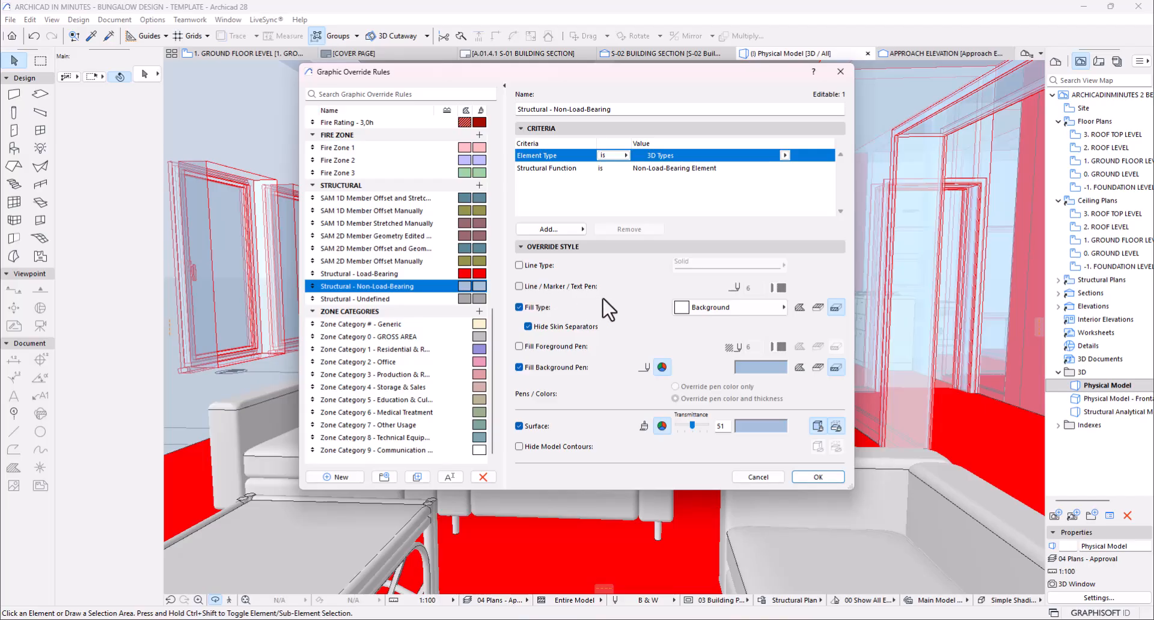
left_click(813, 472)
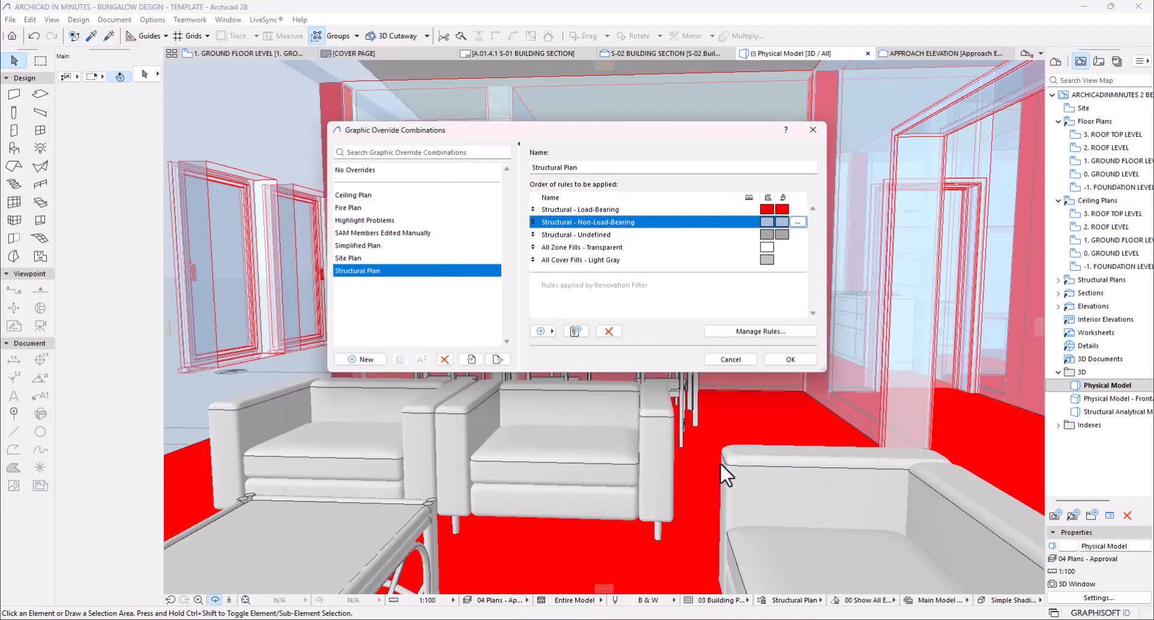
left_click(777, 358)
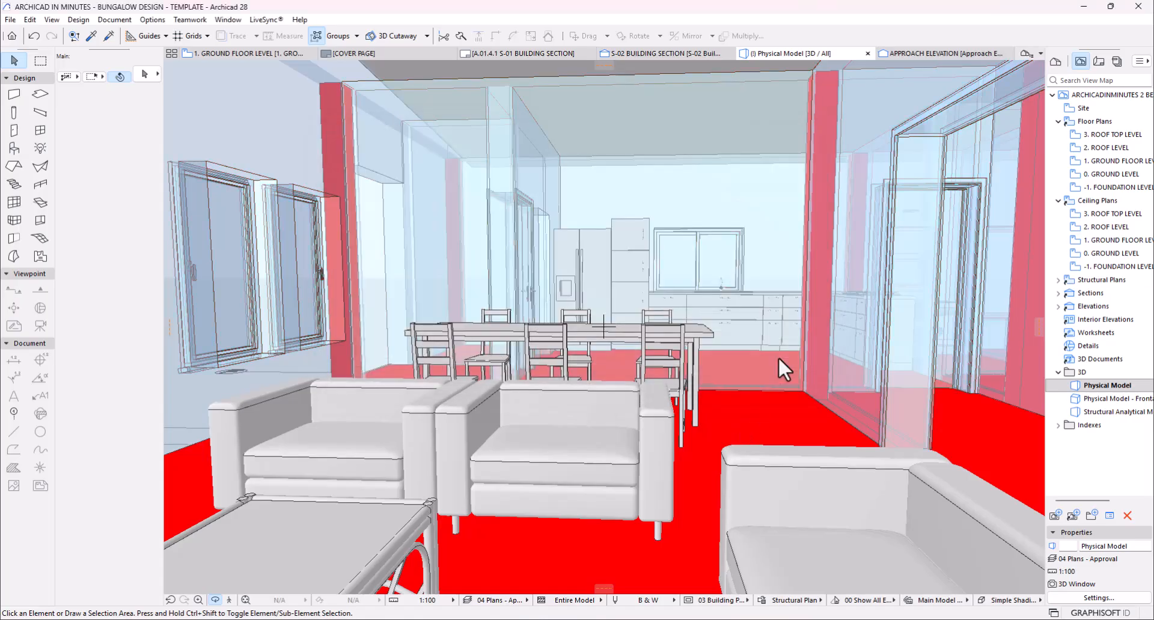
Examine how the edited Structural Plan override displays the bungalow's facade, corner beam, windows and bedroom.
scroll(514, 397, "down", 5)
scroll(514, 398, "down", 3)
scroll(757, 424, "up", 8)
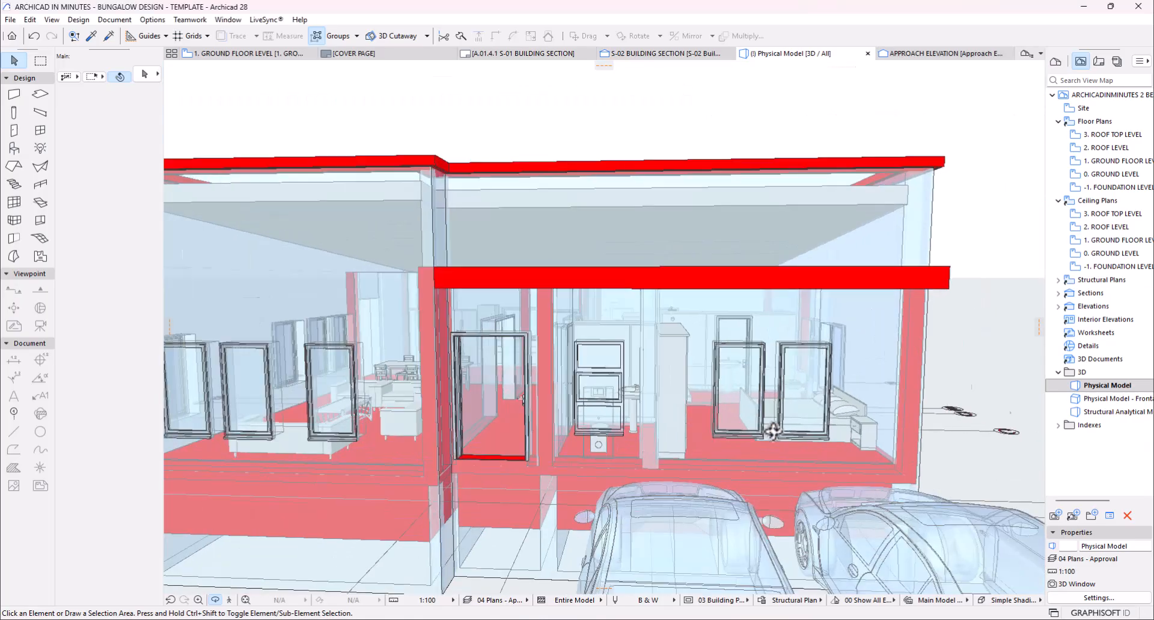
scroll(584, 438, "down", 6)
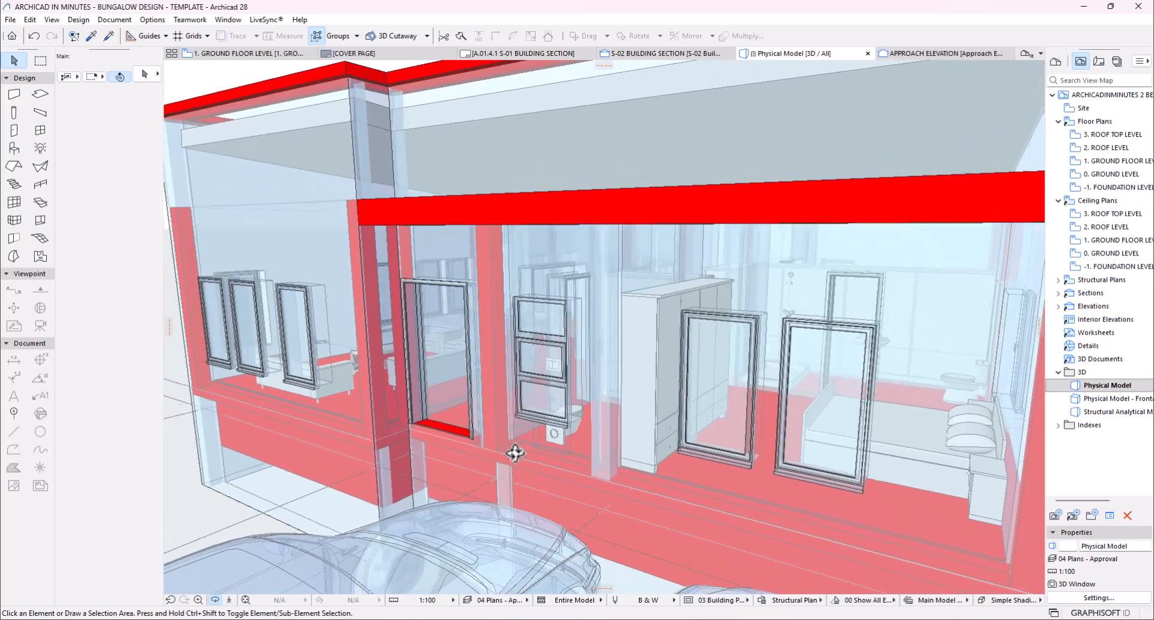
scroll(827, 304, "up", 6)
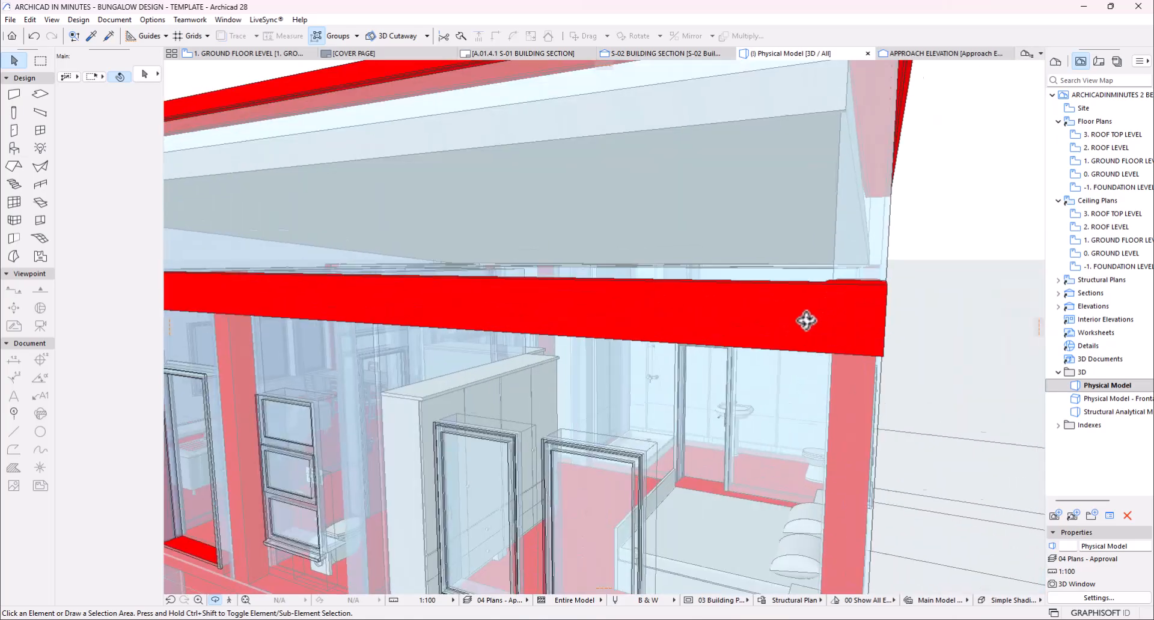
scroll(619, 342, "down", 5)
scroll(697, 328, "up", 2)
scroll(685, 390, "down", 3)
scroll(572, 196, "up", 4)
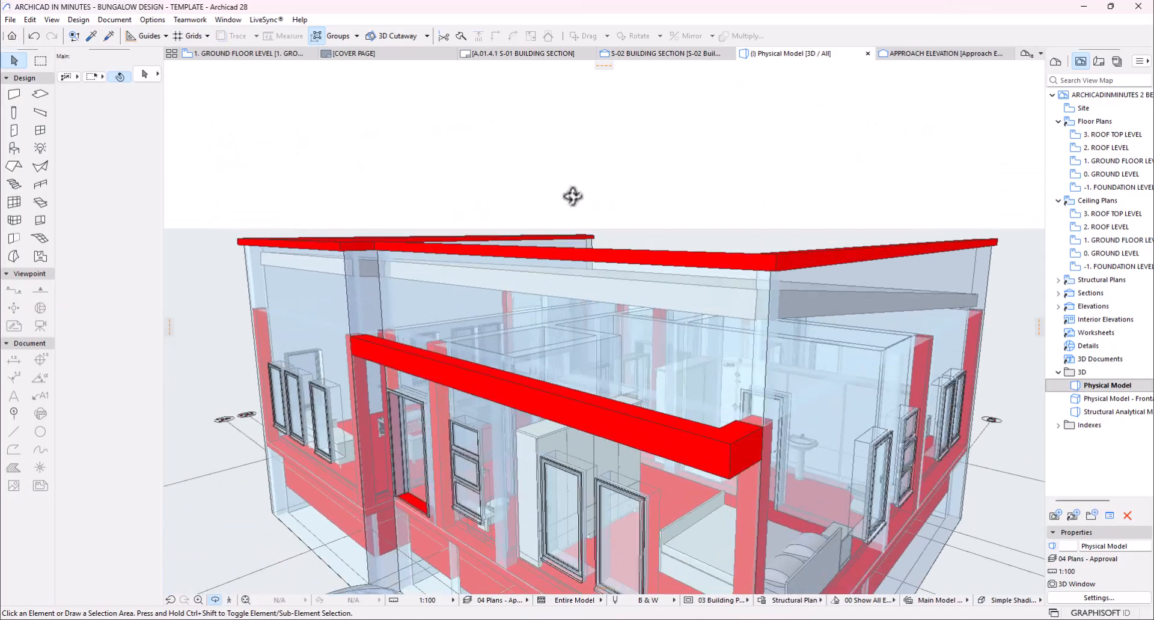
left_click_drag(783, 276, 761, 338)
scroll(550, 210, "down", 3)
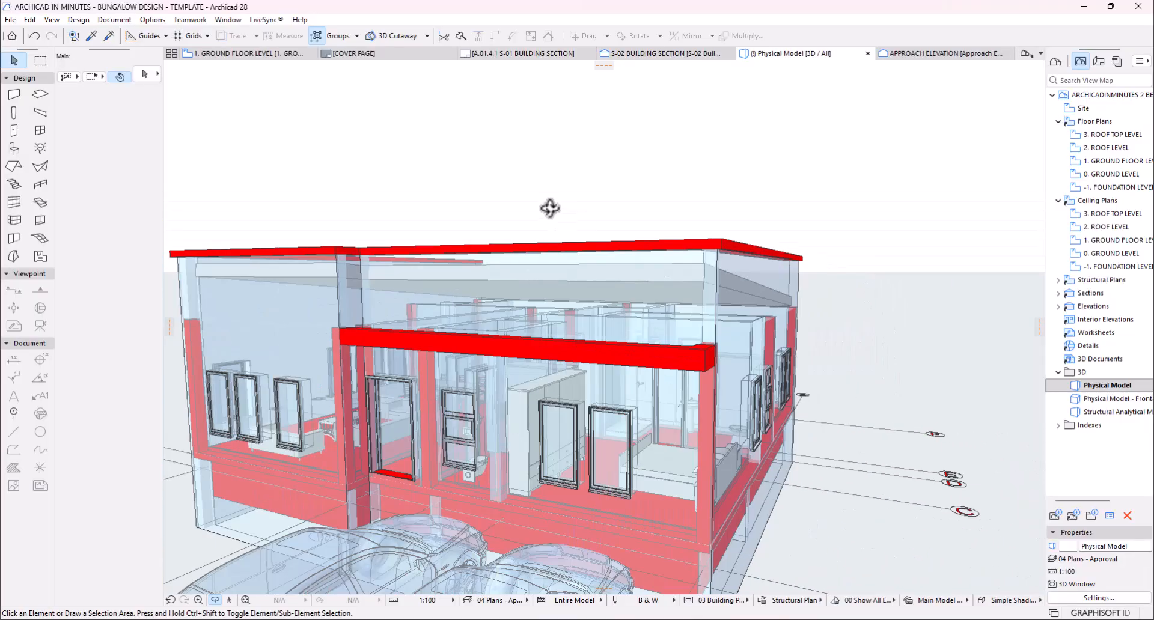
scroll(687, 530, "up", 3)
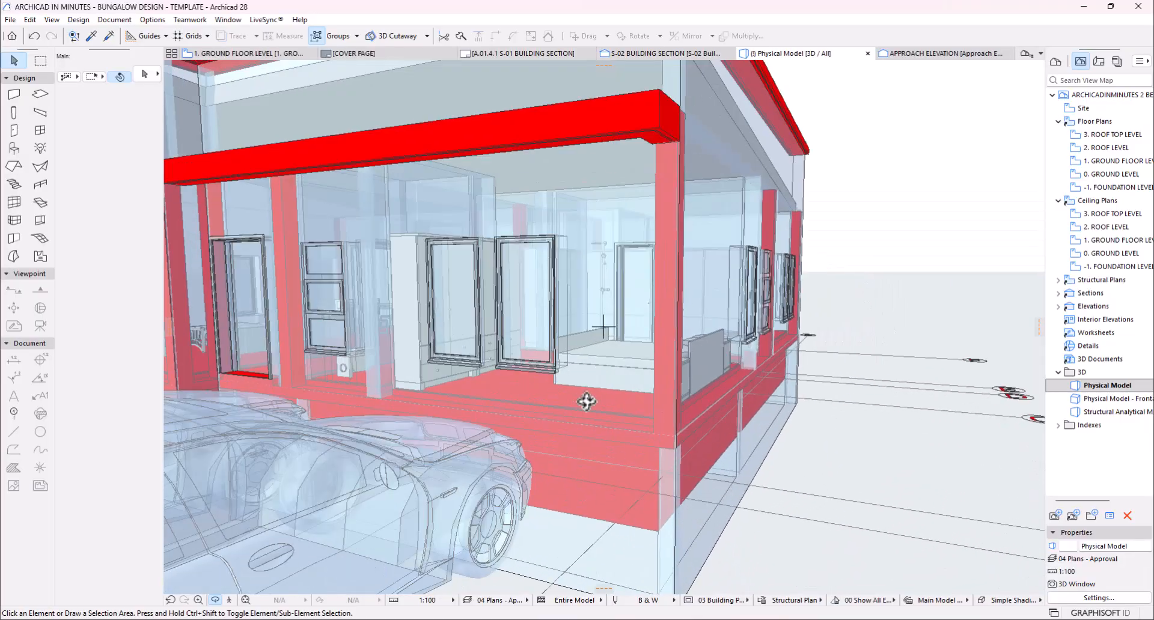
scroll(595, 367, "down", 2)
scroll(610, 365, "up", 10)
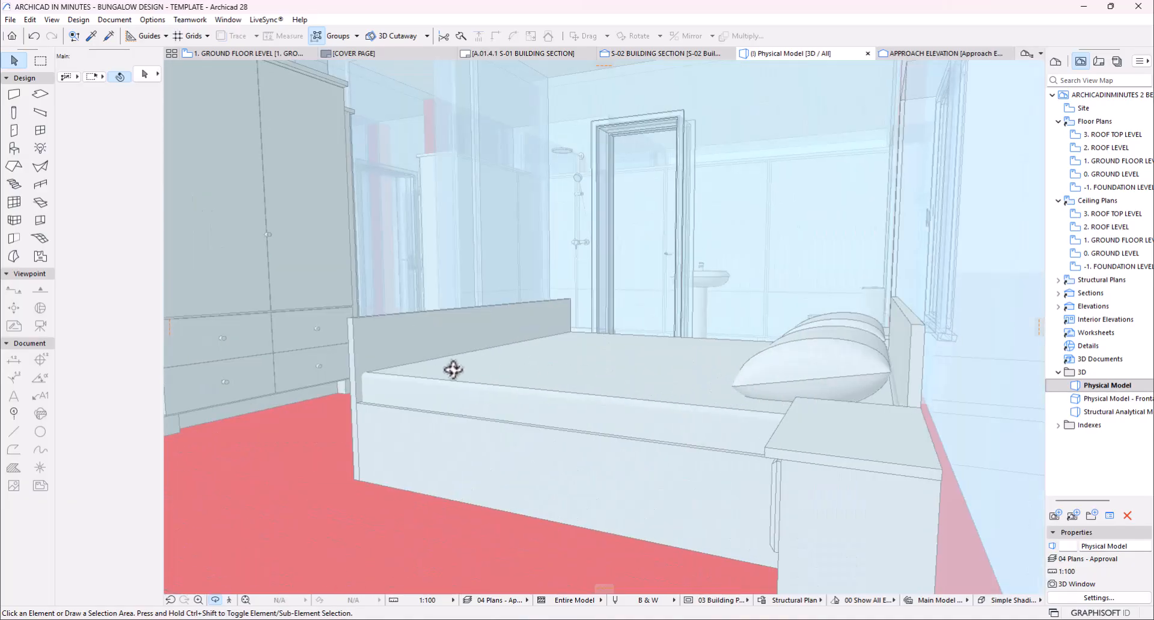
middle_click_drag(453, 369, 597, 496)
scroll(402, 350, "down", 2)
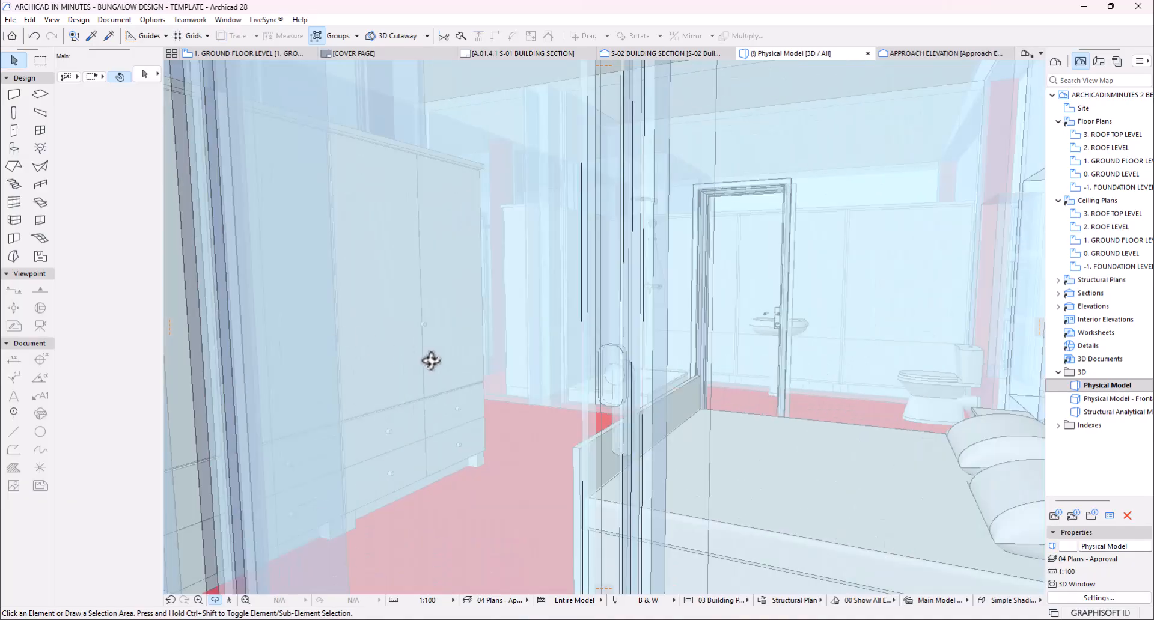
Set the bedroom wardrobe's Structural Function property to Non-Load-Bearing Element.
scroll(402, 349, "up", 2)
left_click(432, 329)
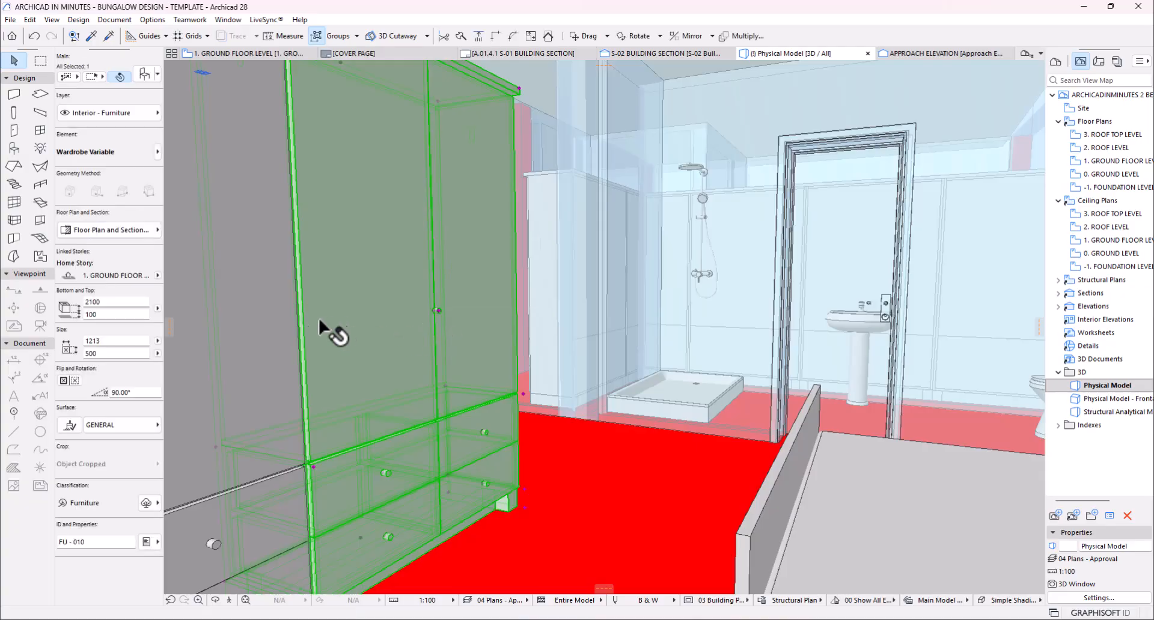
left_click(143, 76)
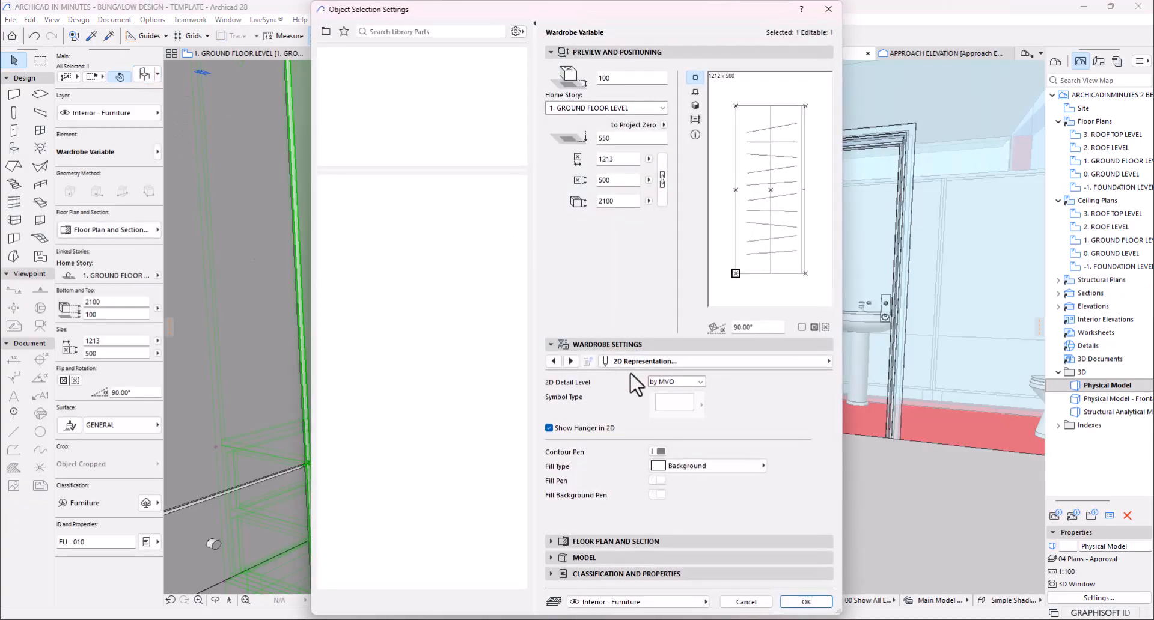
left_click(661, 573)
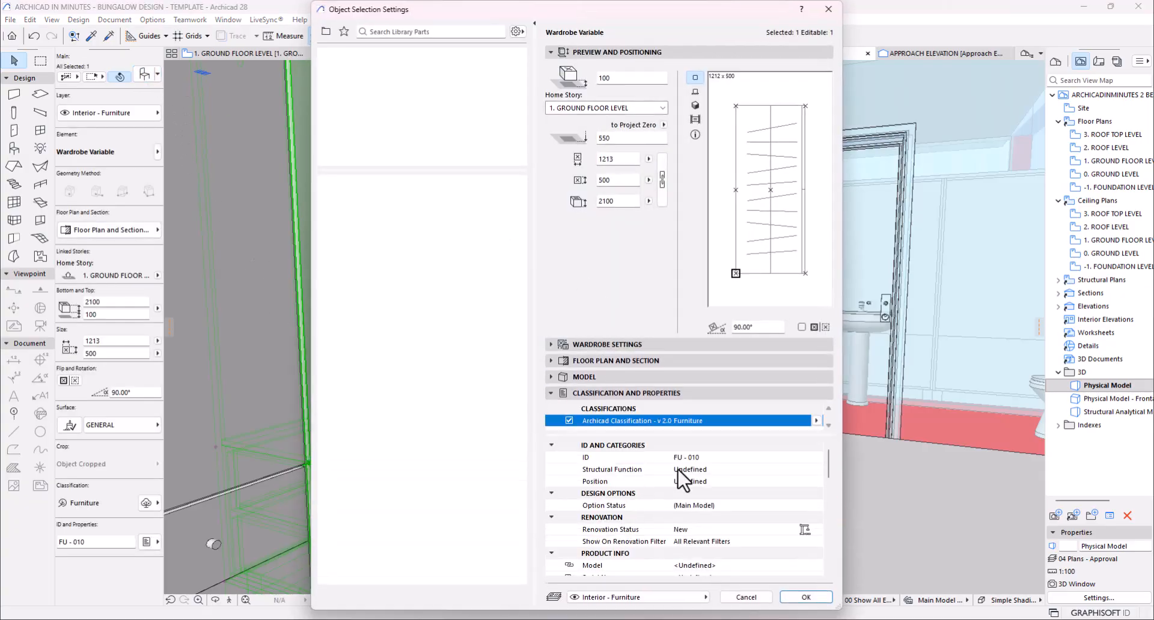
left_click(790, 472)
left_click(791, 471)
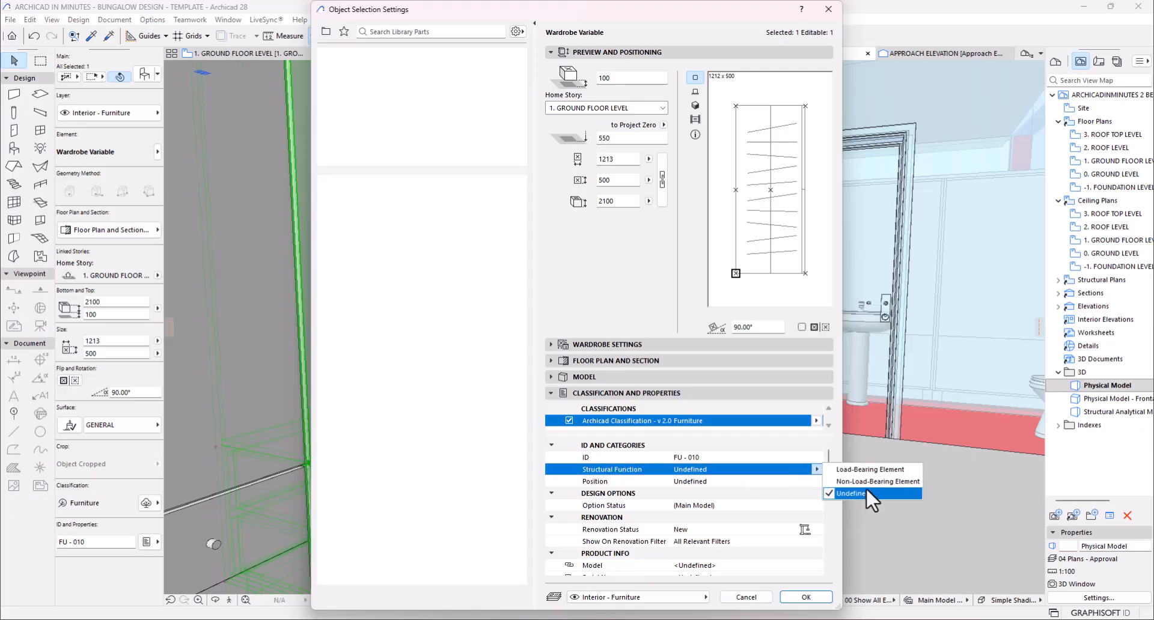
left_click(857, 480)
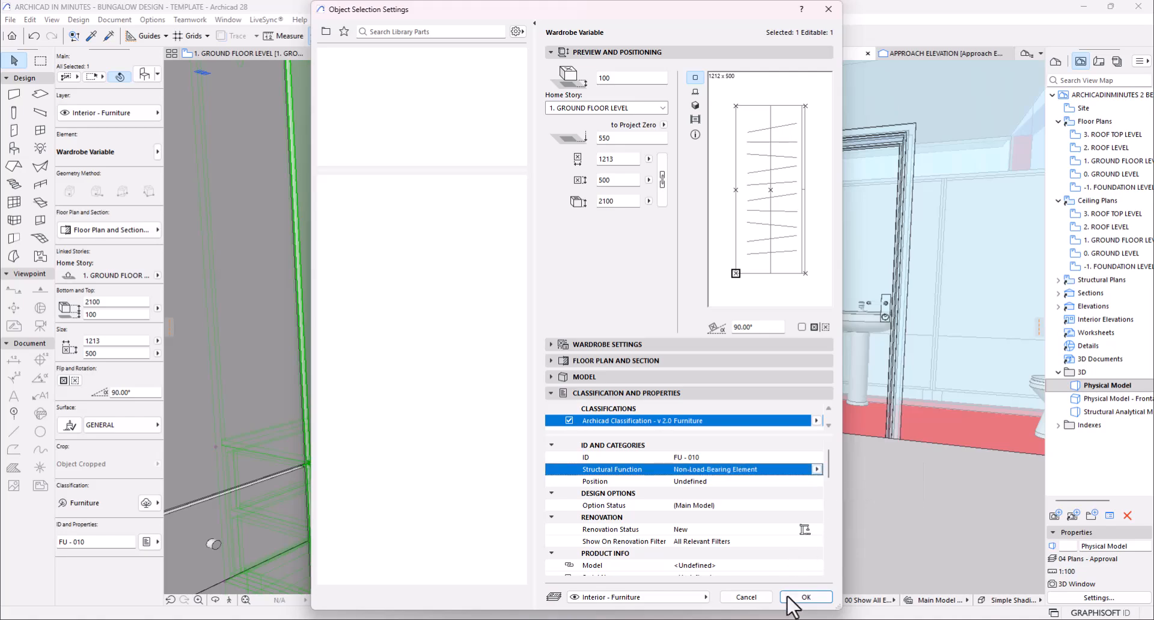
left_click(808, 597)
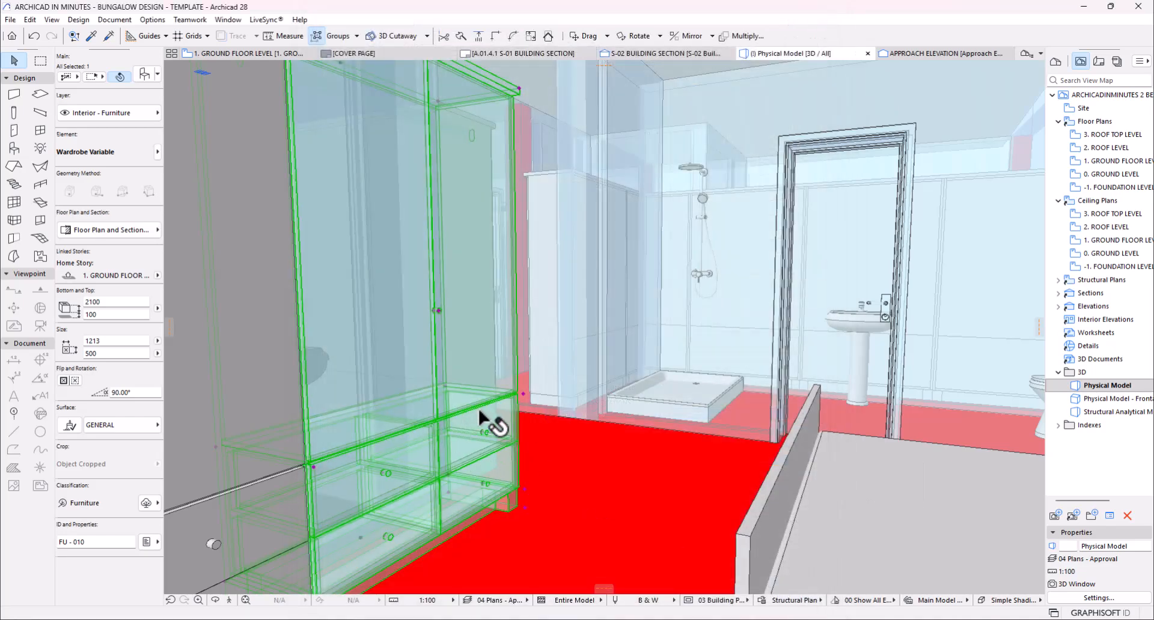
Undo the wardrobe's structural function change and deselect it.
key("ctrl+z")
key("Escape")
Examine the Structural Plan display of the entrance, corridor, kitchen units and overall exterior of the bungalow.
scroll(714, 378, "down", 4)
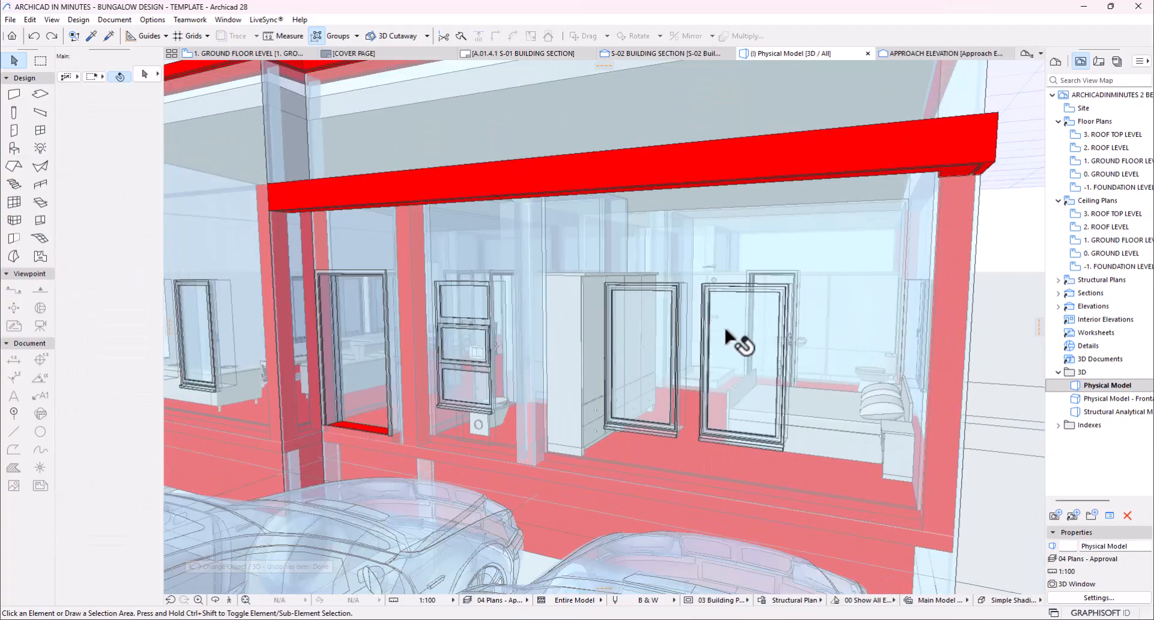
scroll(714, 347, "down", 3)
middle_click_drag(445, 351, 711, 358, "shift")
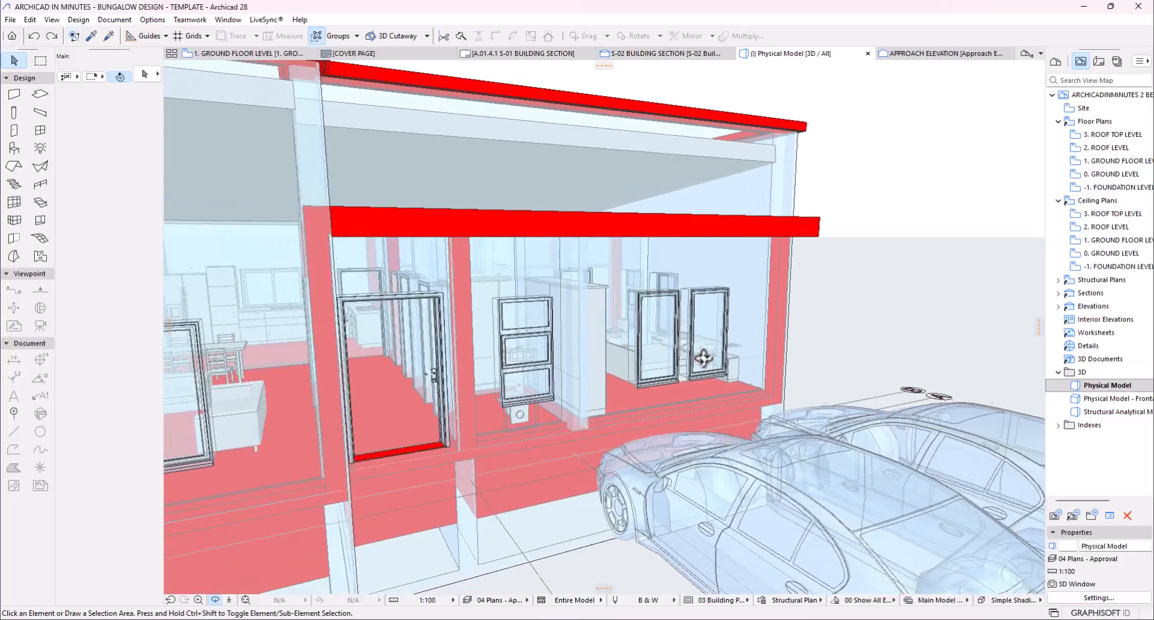
scroll(710, 358, "down", 2)
scroll(353, 342, "up", 5)
scroll(534, 334, "up", 3)
middle_click_drag(576, 345, 463, 337, "shift")
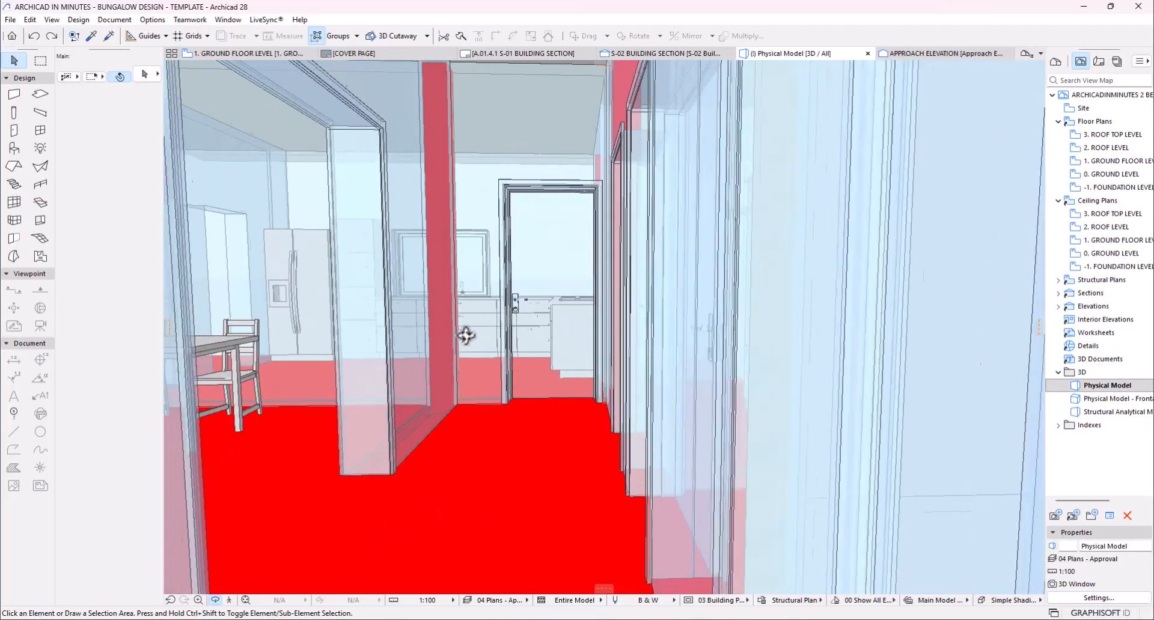
scroll(589, 347, "up", 4)
scroll(476, 325, "up", 4)
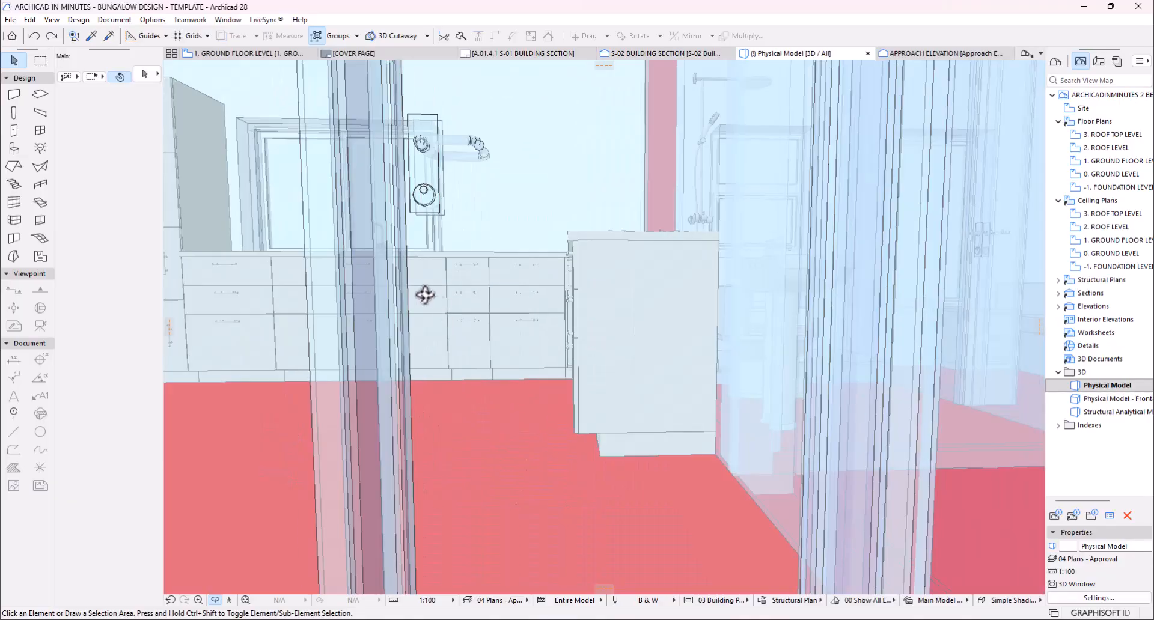
scroll(541, 465, "down", 3)
middle_click_drag(556, 484, 555, 339, "shift")
scroll(555, 339, "up", 3)
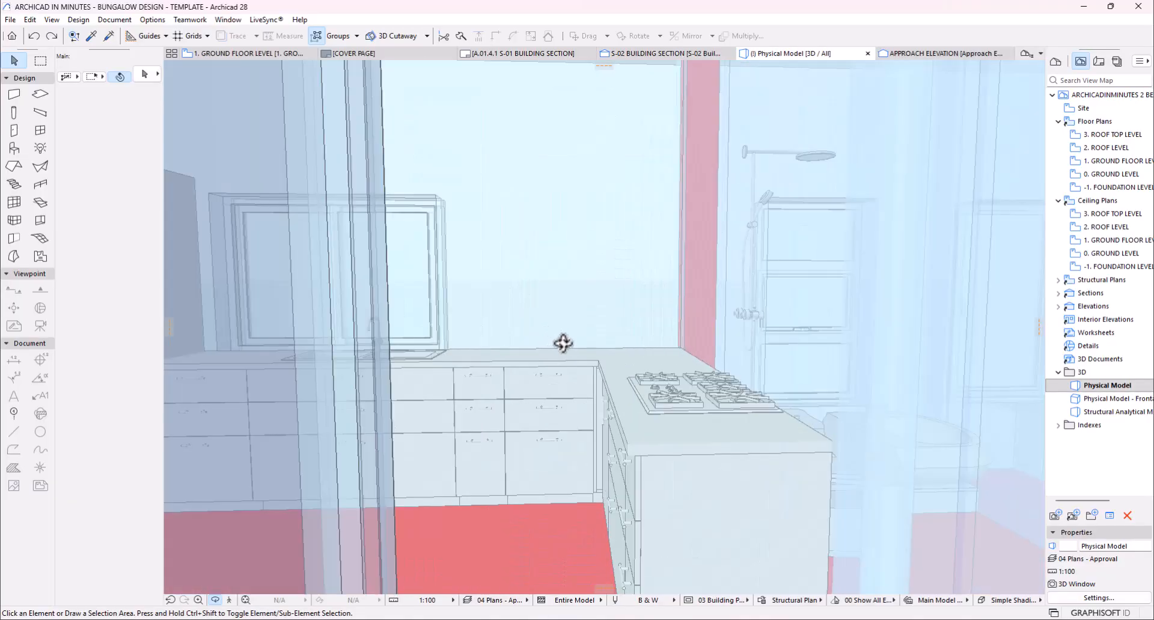
scroll(661, 447, "up", 3)
scroll(672, 453, "down", 8)
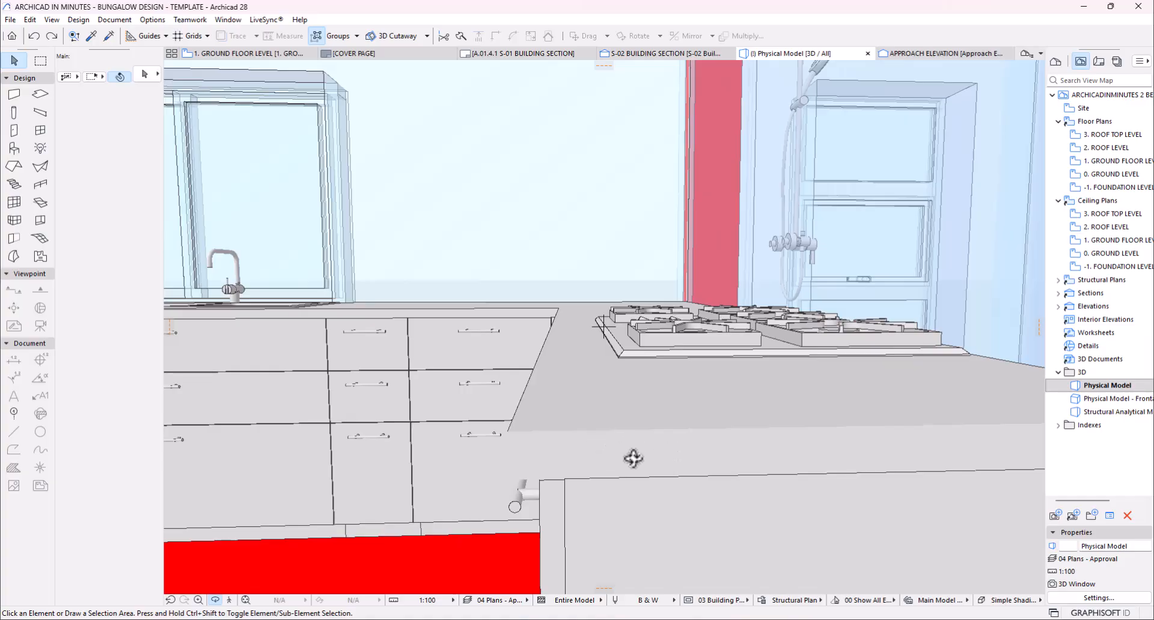
scroll(638, 402, "down", 10)
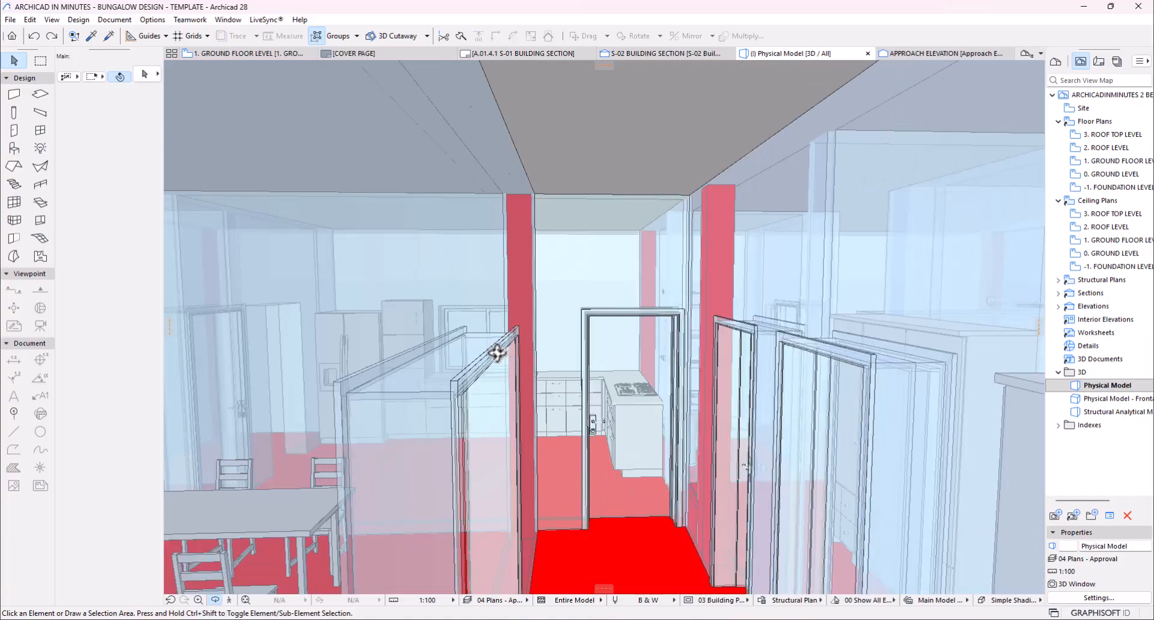
scroll(473, 374, "down", 4)
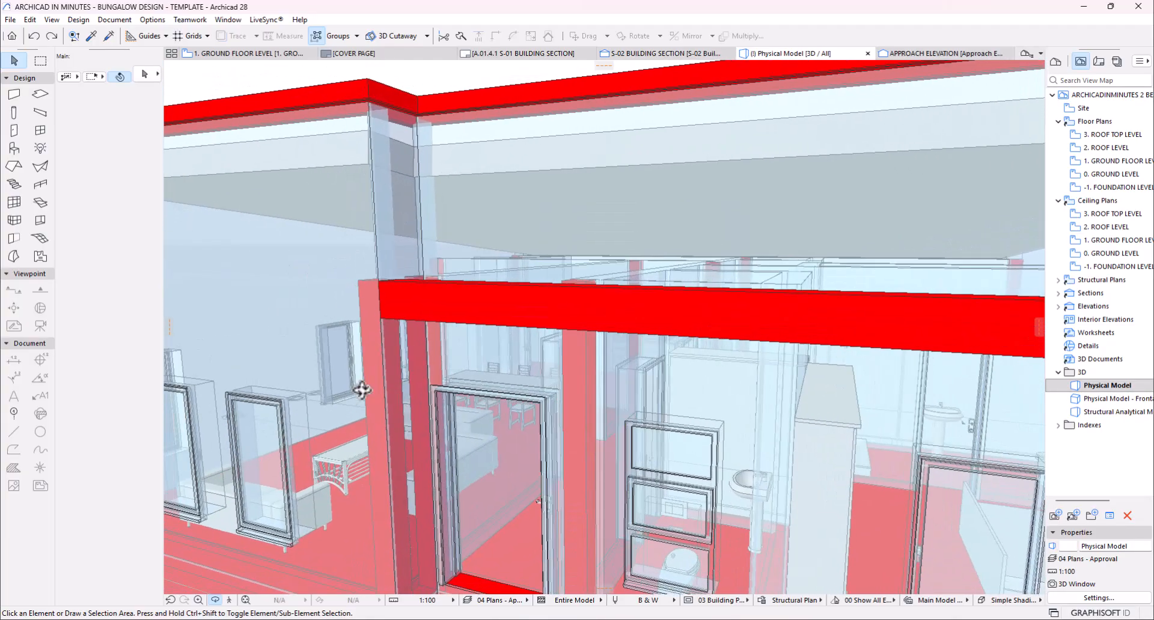
scroll(403, 348, "down", 3)
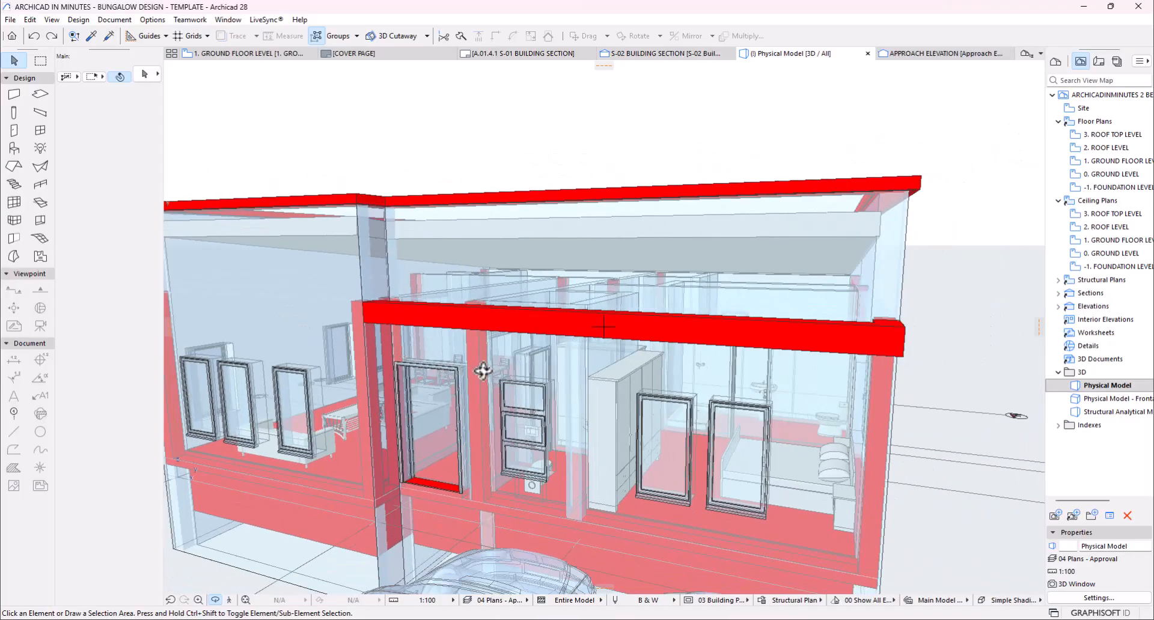
scroll(489, 373, "down", 3)
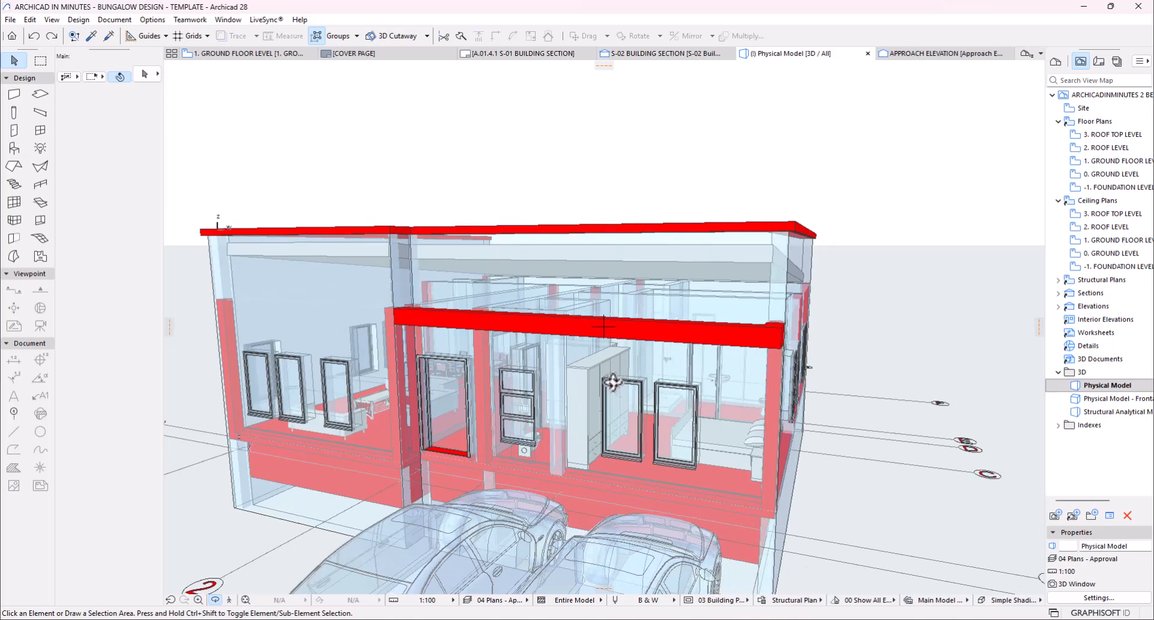
left_click_drag(608, 388, 656, 335)
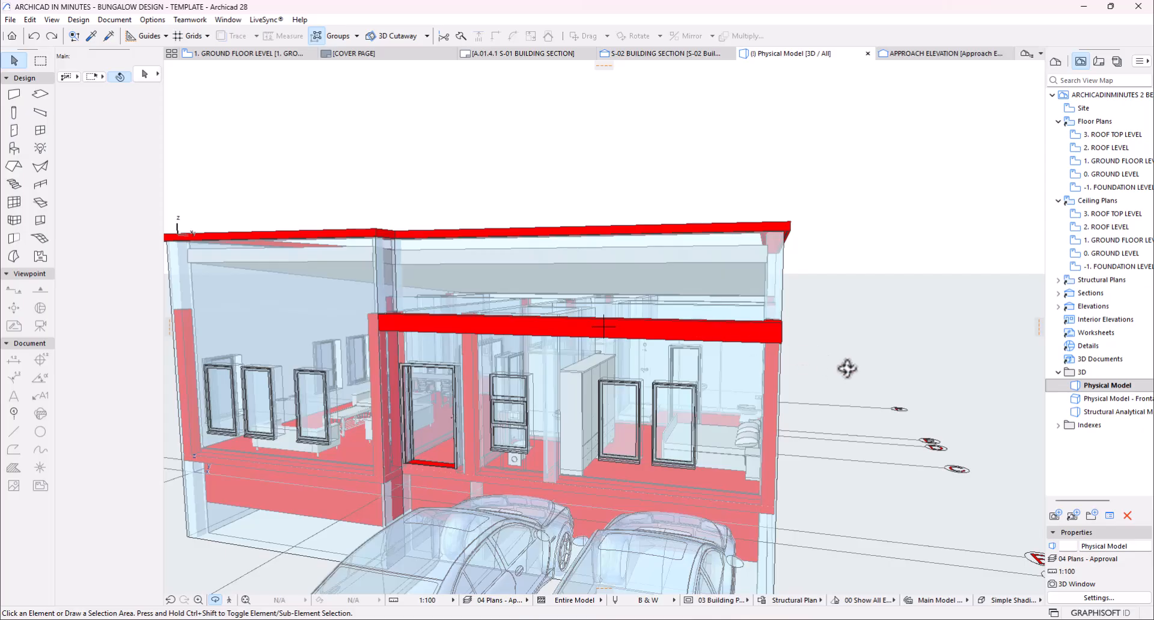
scroll(846, 368, "down", 3)
left_click_drag(506, 409, 571, 399)
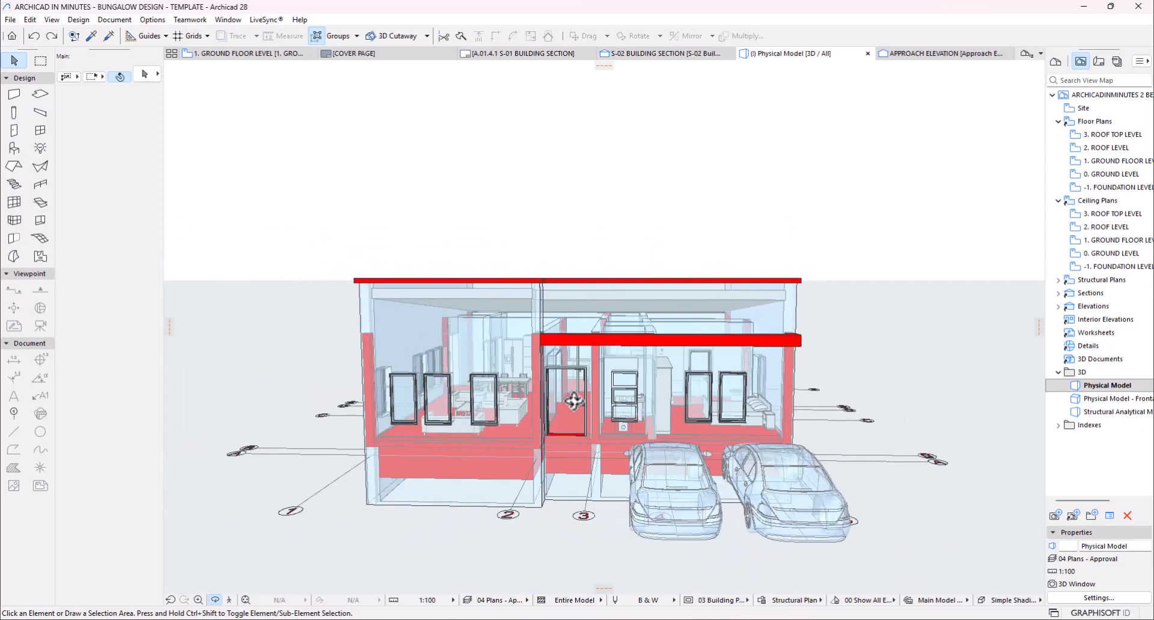
Set the Physical Model view's graphic override to Fire Plan in its view settings.
left_click(1098, 598)
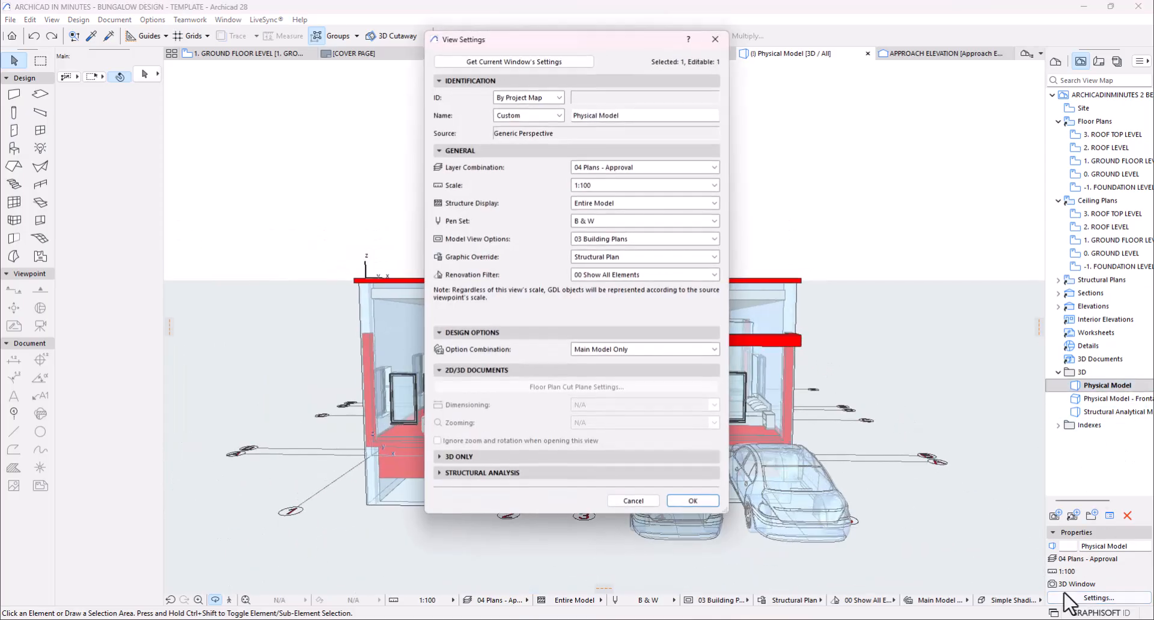
left_click(600, 256)
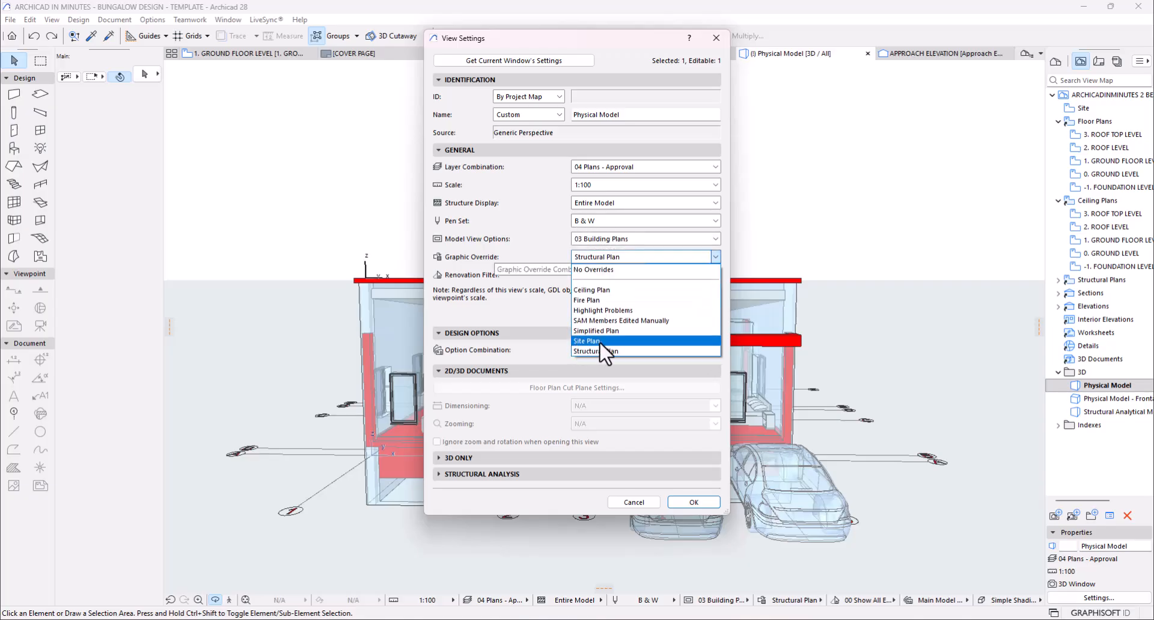
left_click(626, 301)
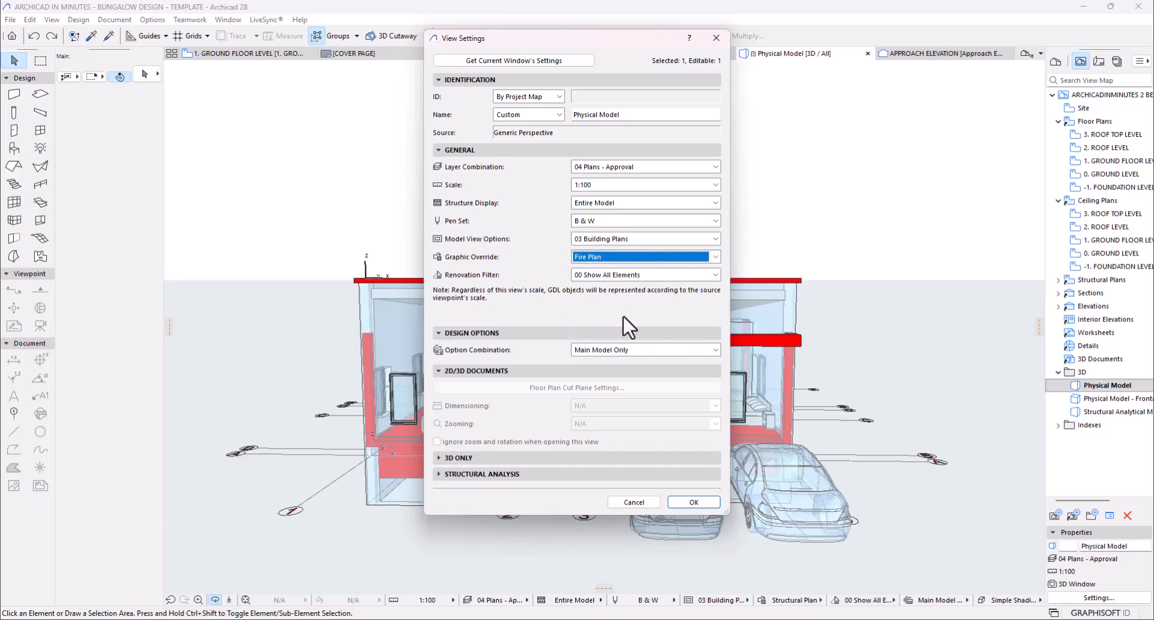
left_click(691, 501)
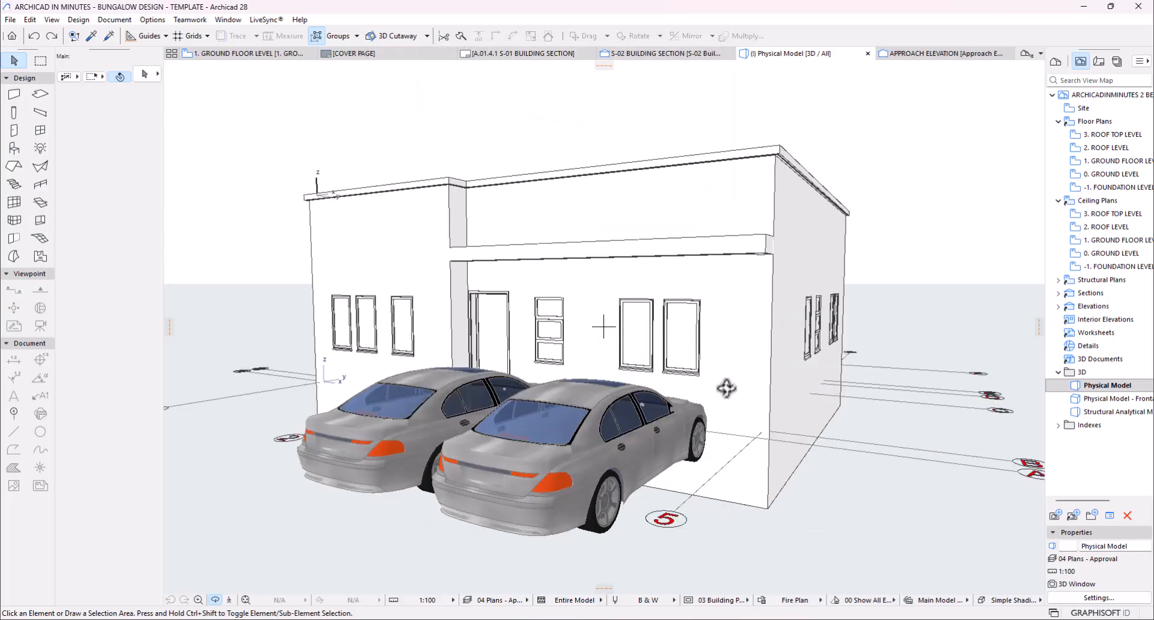
Examine how the Fire Plan override displays the bungalow's exterior walls, openings and parked cars.
left_click_drag(569, 352, 514, 339)
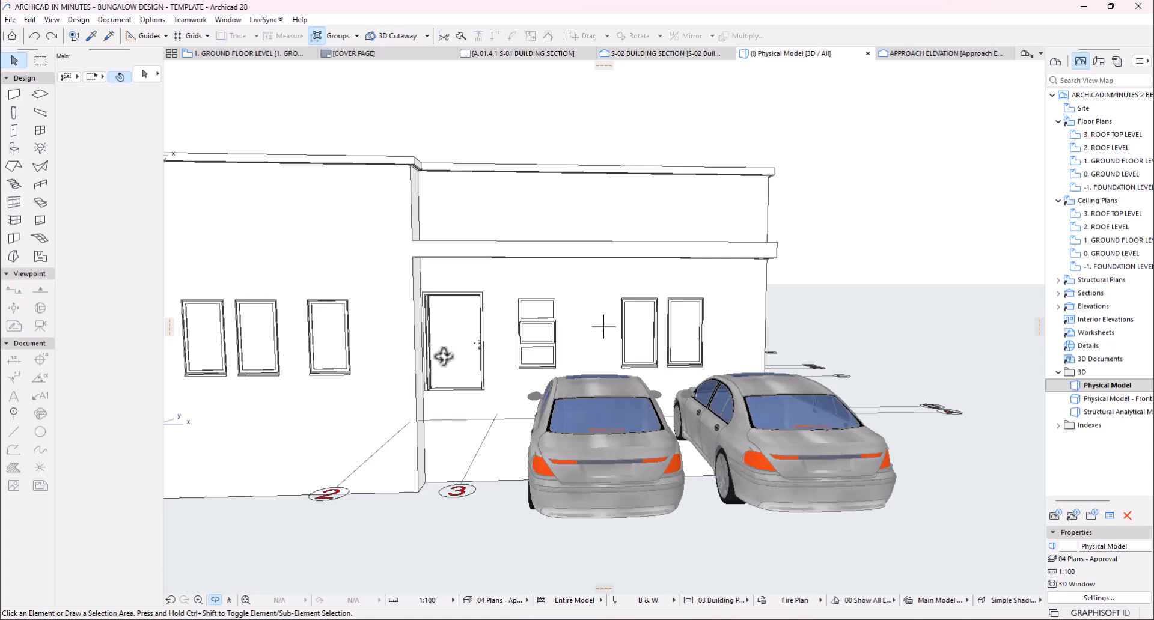
scroll(636, 363, "down", 3)
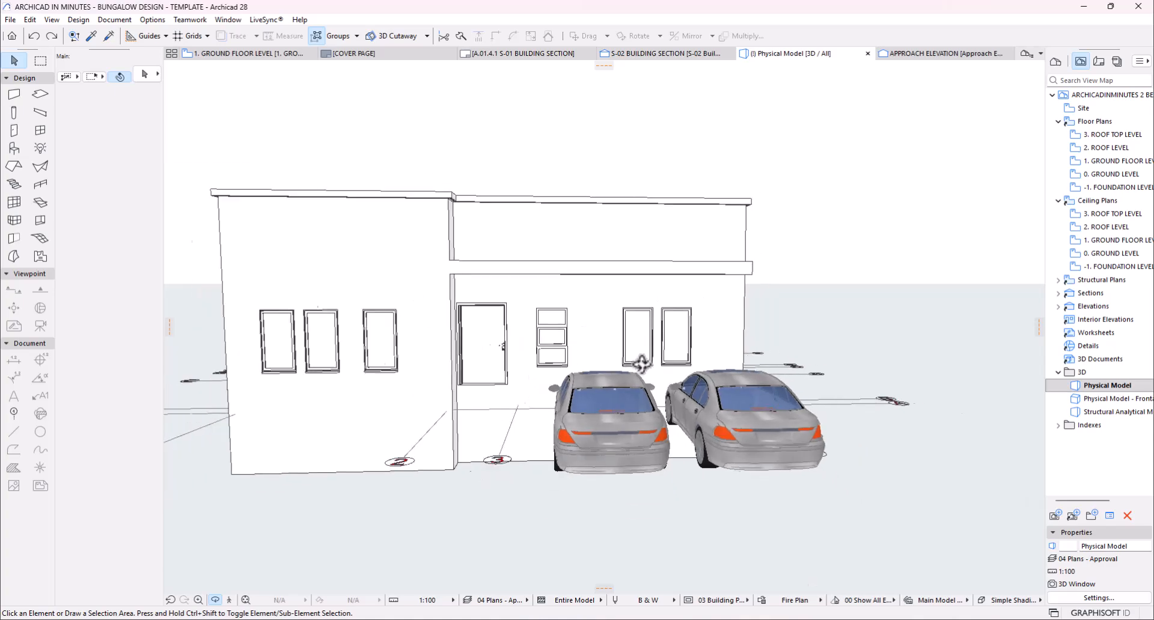
scroll(301, 314, "up", 6)
scroll(610, 381, "down", 5)
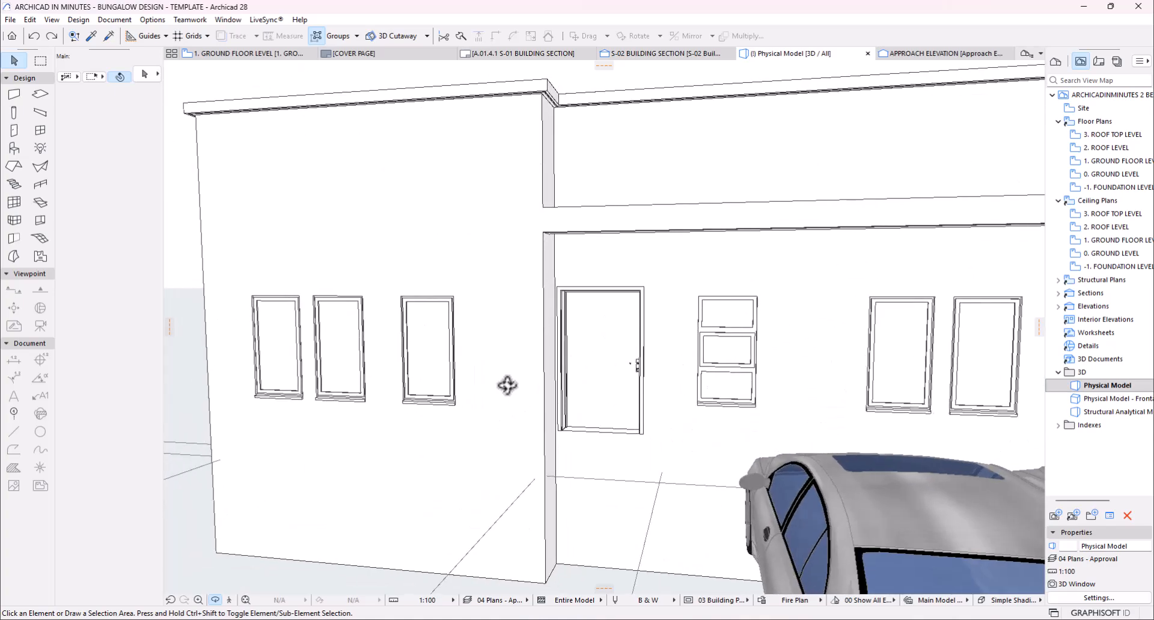